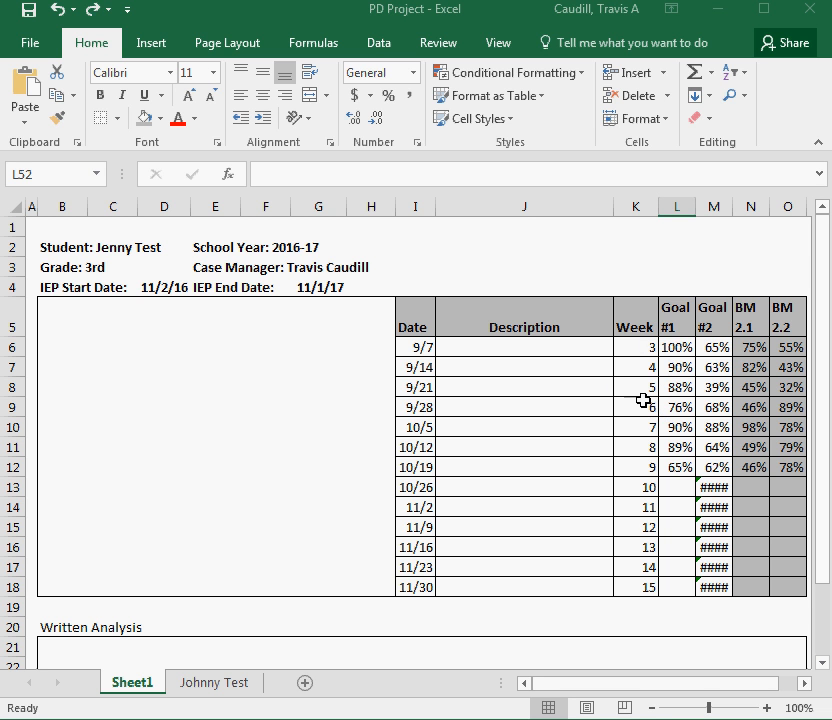
Insert a recommended Line chart from the Week, Goal and BM data in K5:O18
{"action": "left_click", "coordinate": [633, 313]}
{"action": "left_click_drag", "start_coordinate": [635, 313], "coordinate": [784, 578]}
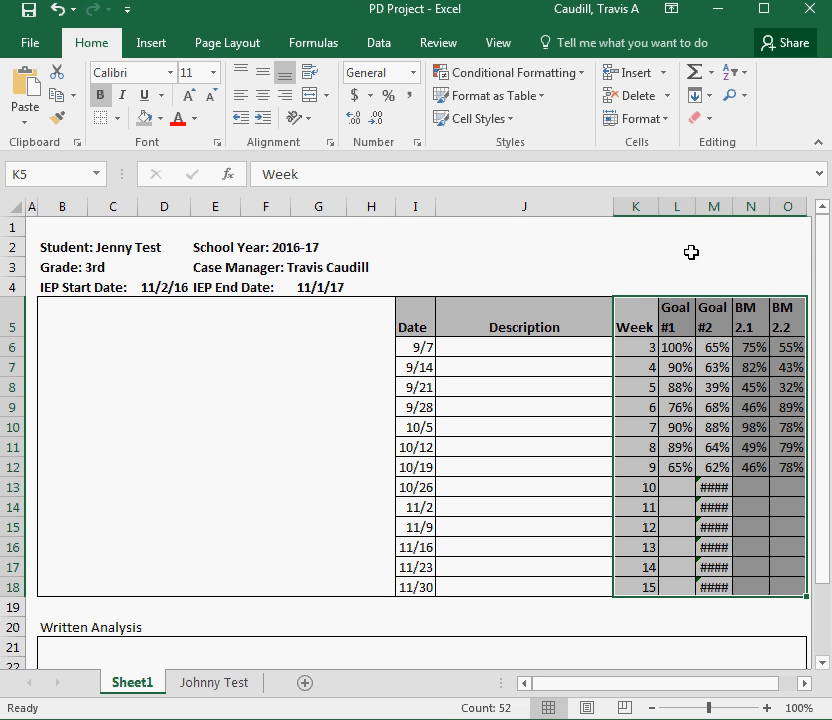
{"action": "left_click", "coordinate": [155, 46]}
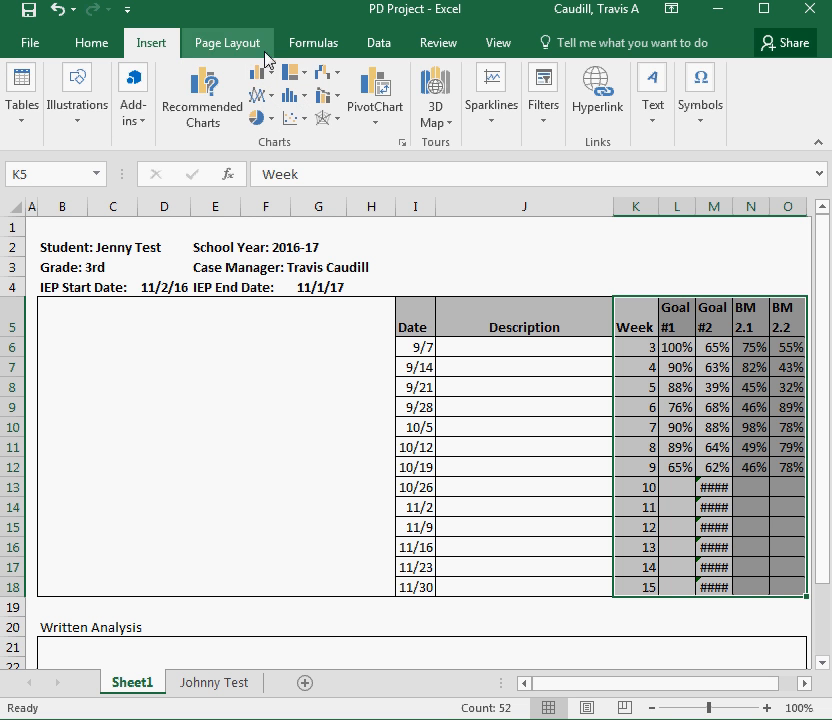
{"action": "left_click", "coordinate": [205, 110]}
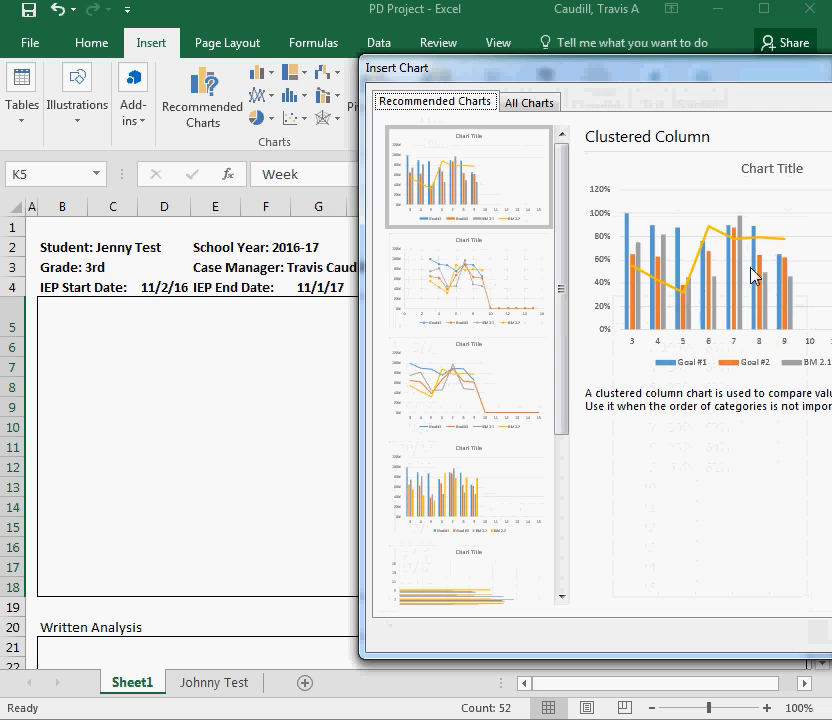
{"action": "left_click", "coordinate": [501, 260]}
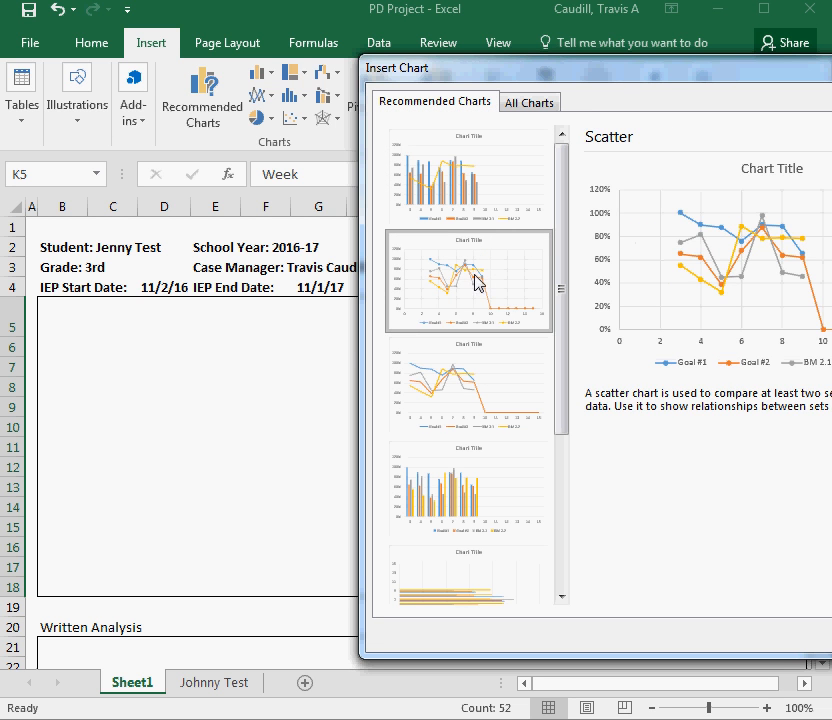
{"action": "left_click", "coordinate": [477, 362]}
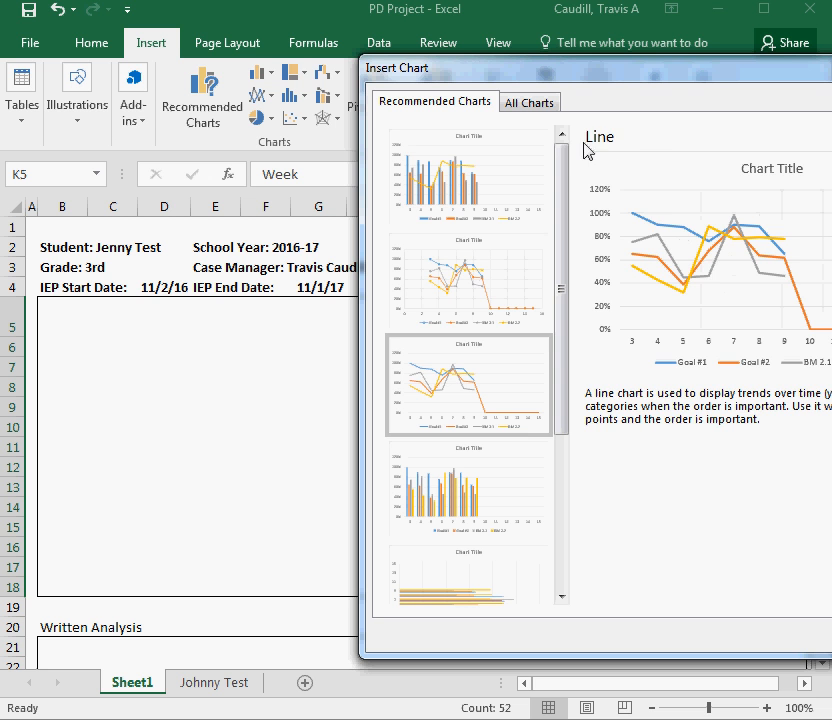
{"action": "left_click", "coordinate": [514, 277]}
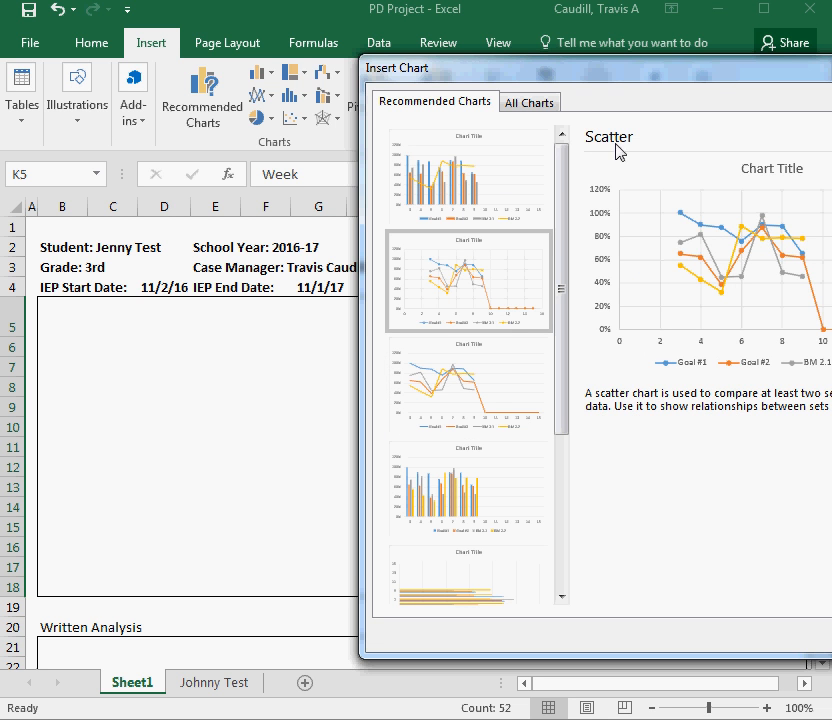
{"action": "left_click", "coordinate": [483, 397]}
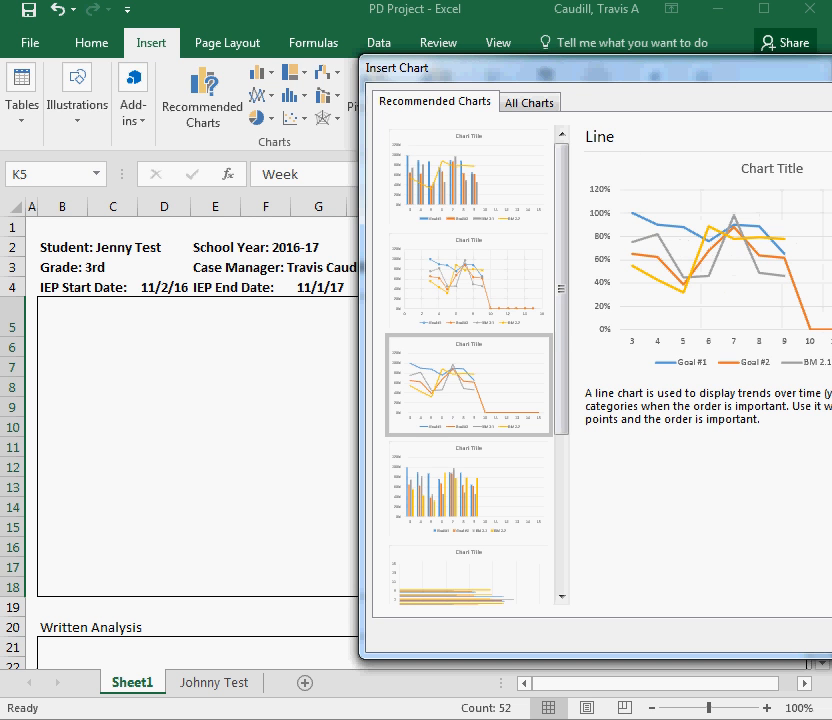
{"action": "key", "text": "Return"}
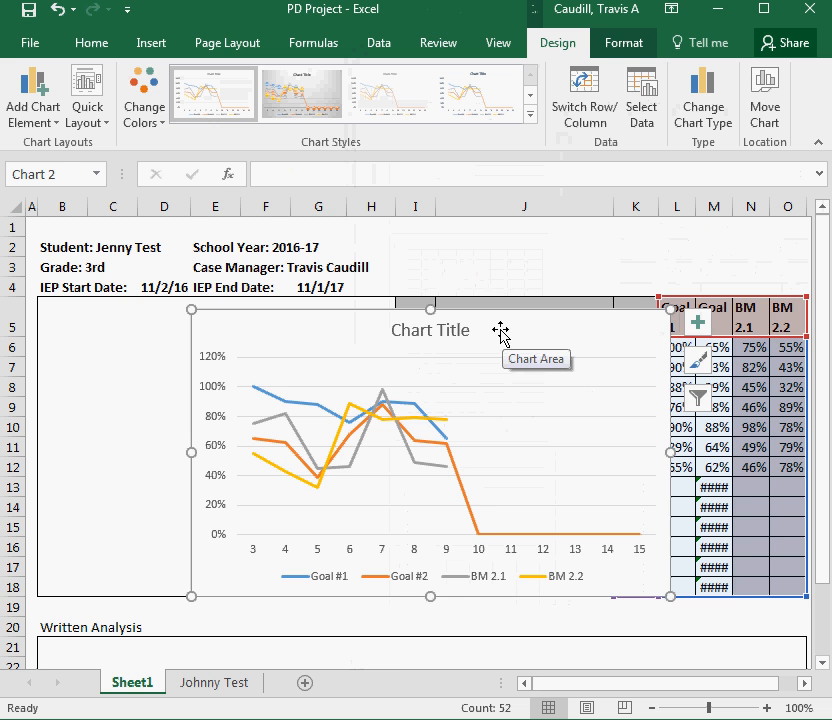
Move the chart below the Written Analysis box, starting around row 35
{"action": "left_click_drag", "start_coordinate": [500, 332], "coordinate": [362, 428]}
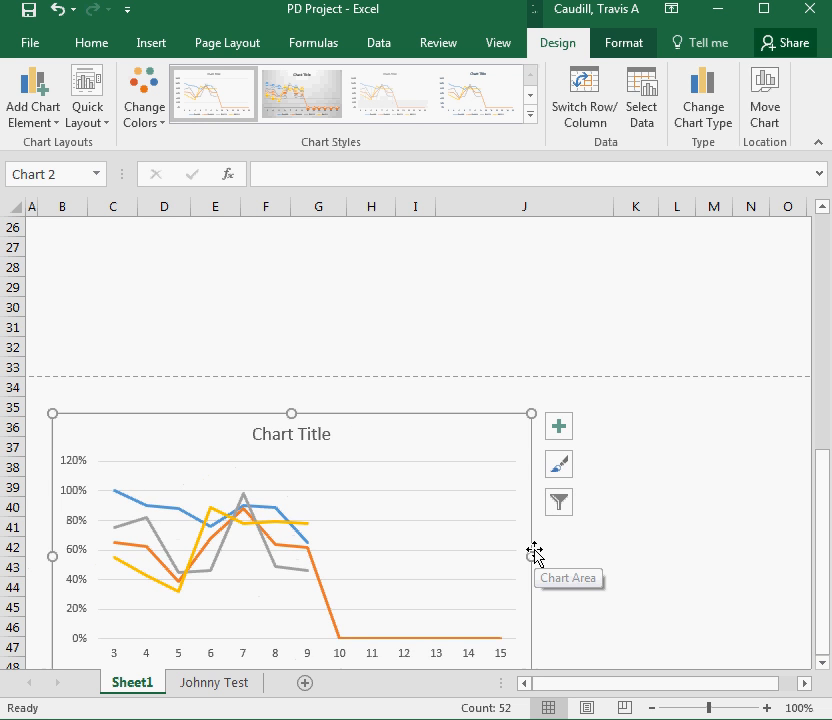
{"action": "scroll", "coordinate": [535, 552], "scroll_direction": "up", "scroll_amount": 1}
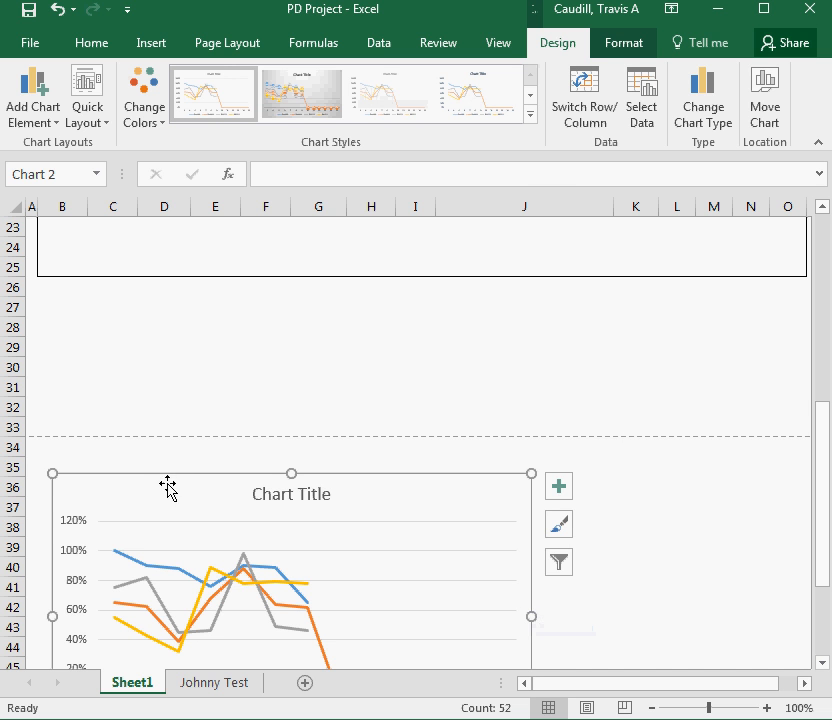
{"action": "left_click_drag", "start_coordinate": [167, 487], "coordinate": [153, 486]}
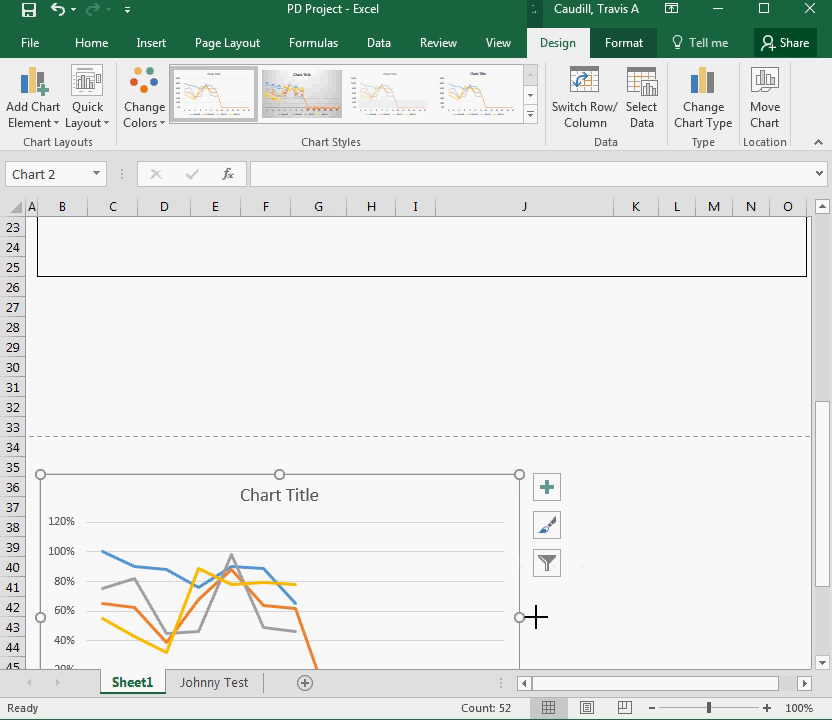
Widen the chart so it spans roughly columns B through O, then deselect it
{"action": "left_click_drag", "start_coordinate": [537, 617], "coordinate": [94, 559]}
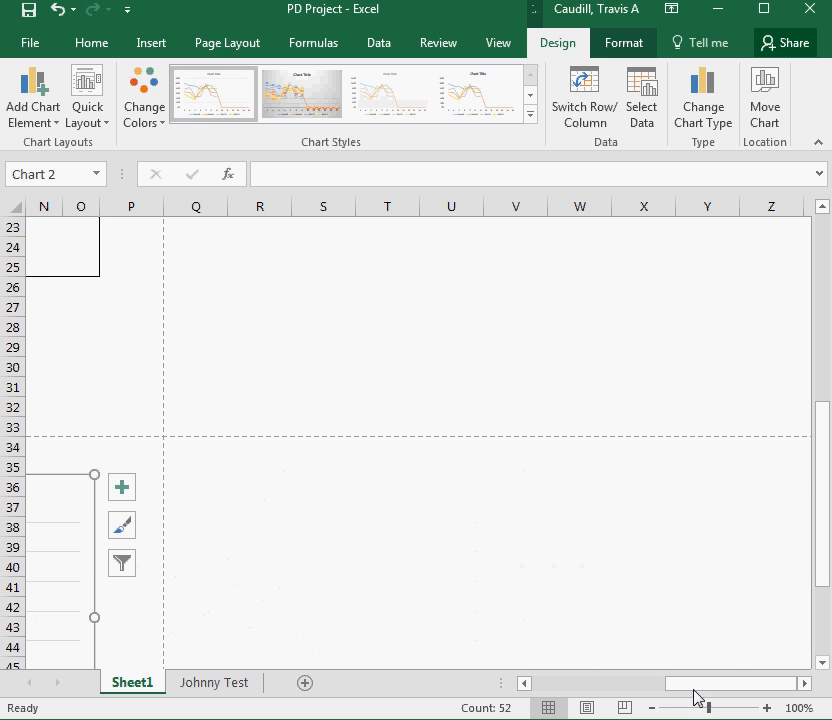
{"action": "left_click_drag", "start_coordinate": [693, 688], "coordinate": [581, 690]}
{"action": "scroll", "coordinate": [384, 560], "scroll_direction": "down", "scroll_amount": 2}
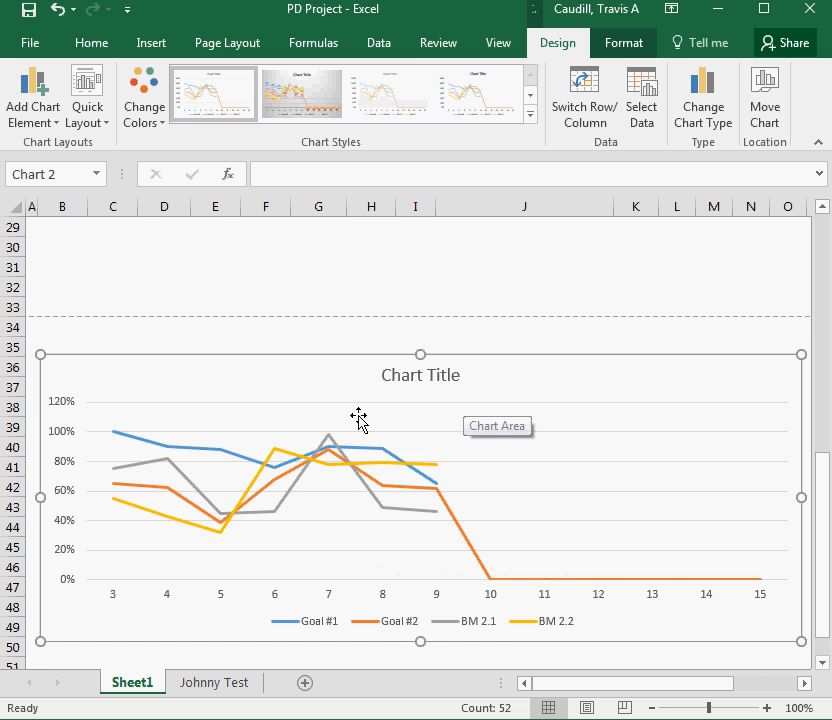
{"action": "left_click", "coordinate": [419, 326]}
Filter the chart to show only the Goal #1 and Goal #2 series, hiding BM 2.1 and BM 2.2
{"action": "scroll", "coordinate": [460, 312], "scroll_direction": "down", "scroll_amount": 1}
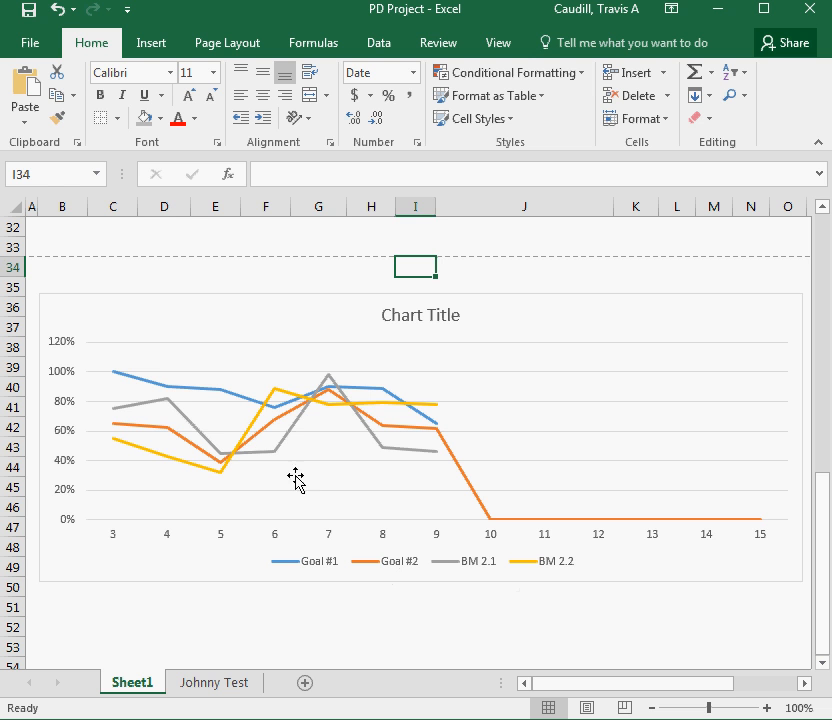
{"action": "left_click_drag", "start_coordinate": [584, 688], "coordinate": [620, 687]}
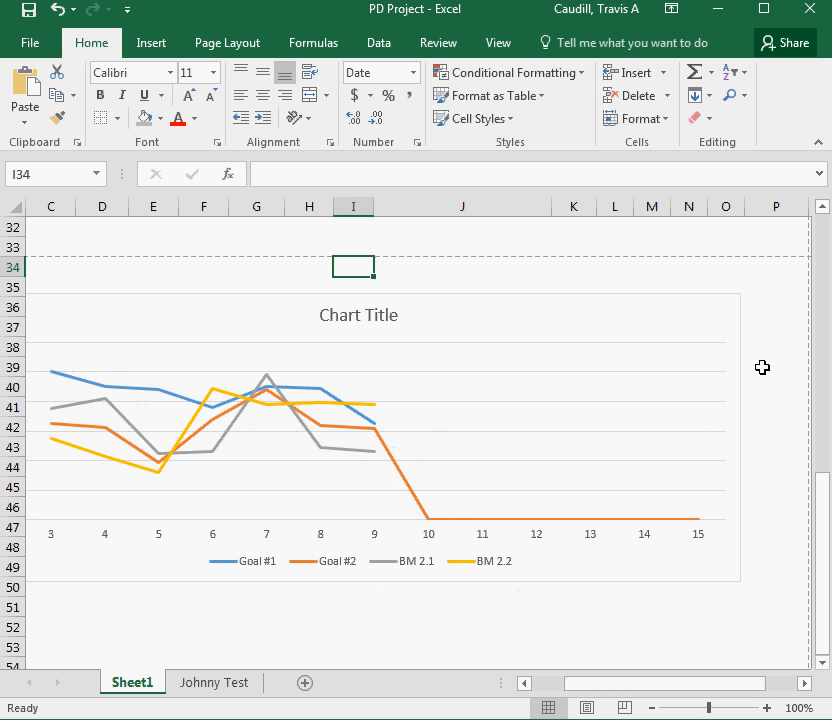
{"action": "left_click", "coordinate": [626, 312]}
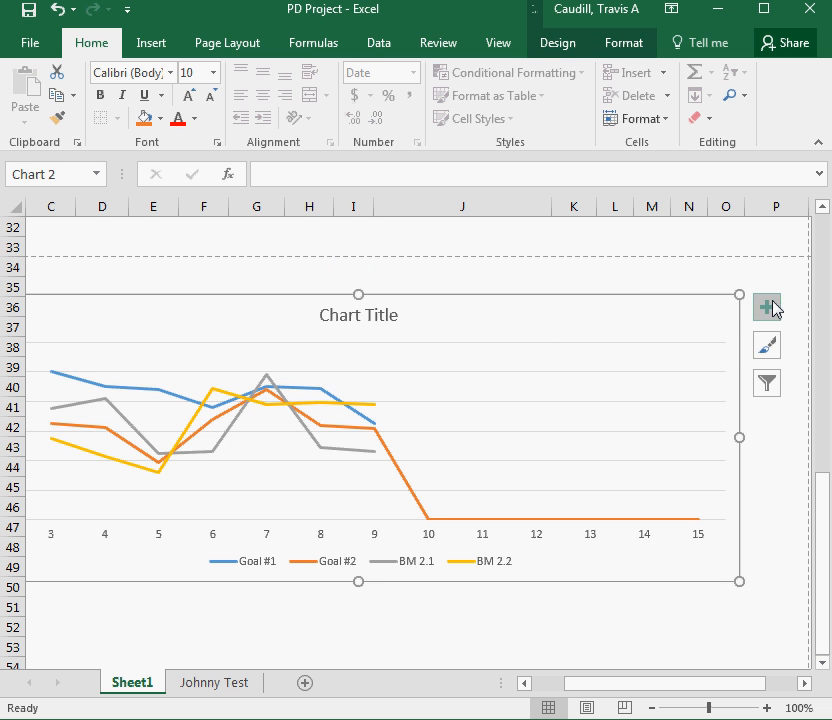
{"action": "left_click", "coordinate": [577, 270]}
{"action": "left_click", "coordinate": [547, 309]}
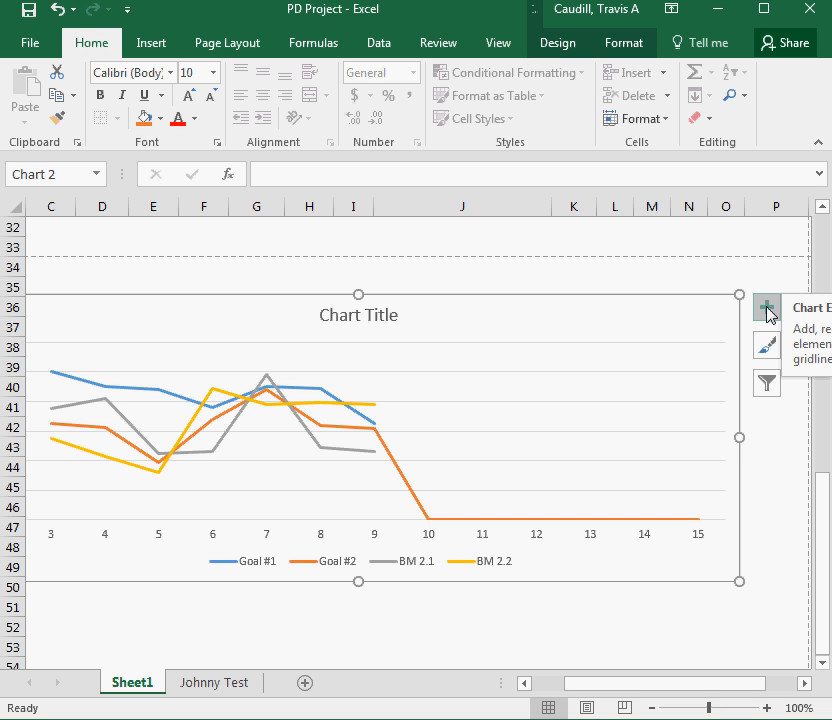
{"action": "left_click", "coordinate": [767, 383]}
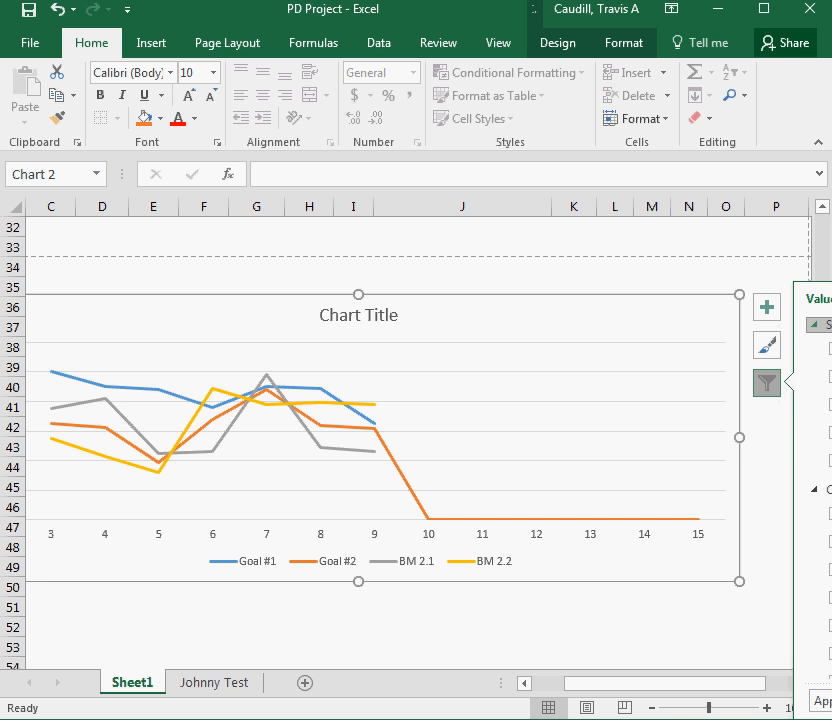
{"action": "left_click", "coordinate": [831, 299]}
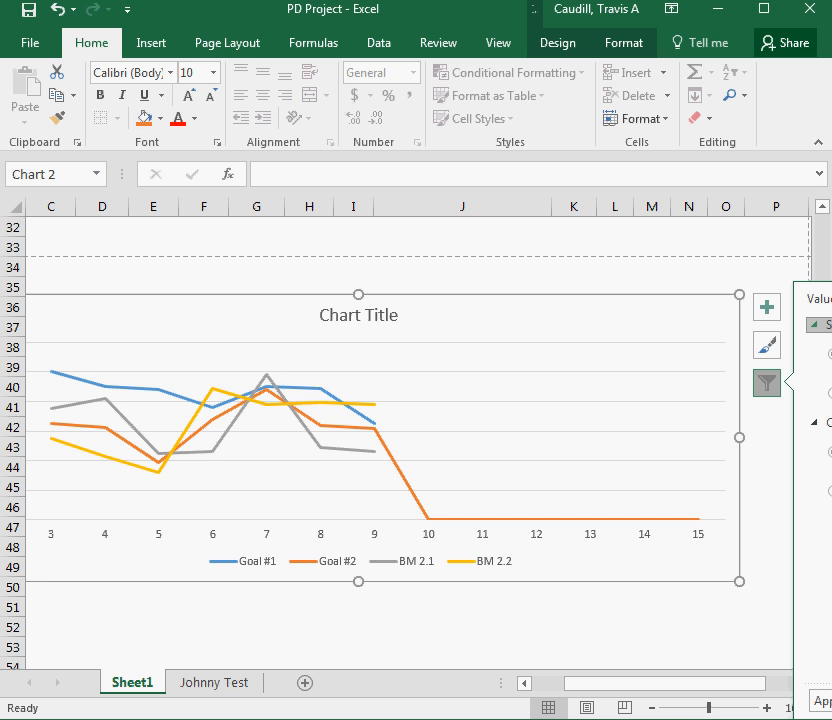
{"action": "left_click", "coordinate": [823, 299]}
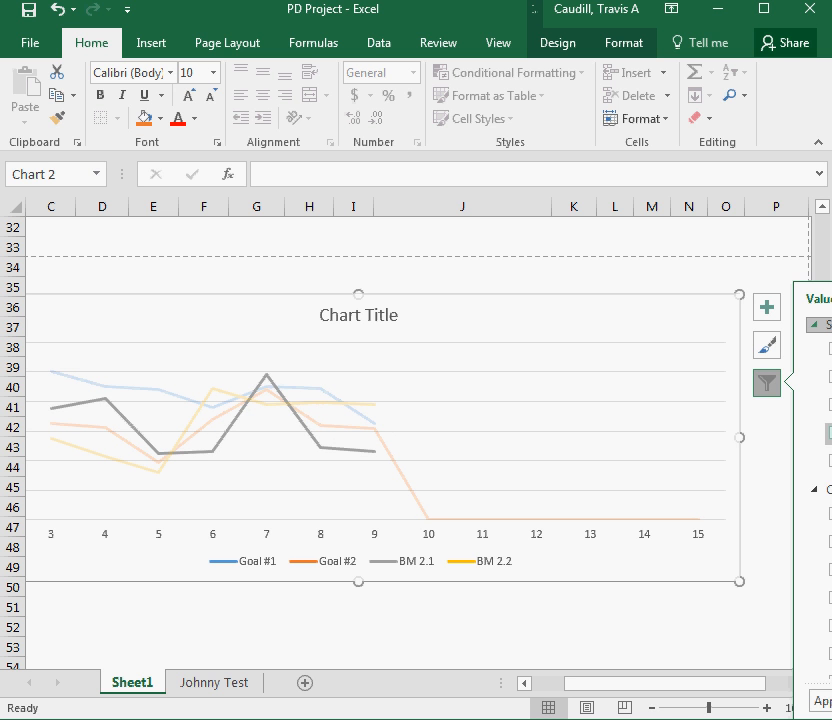
{"action": "scroll", "coordinate": [828, 462], "scroll_direction": "down", "scroll_amount": 1}
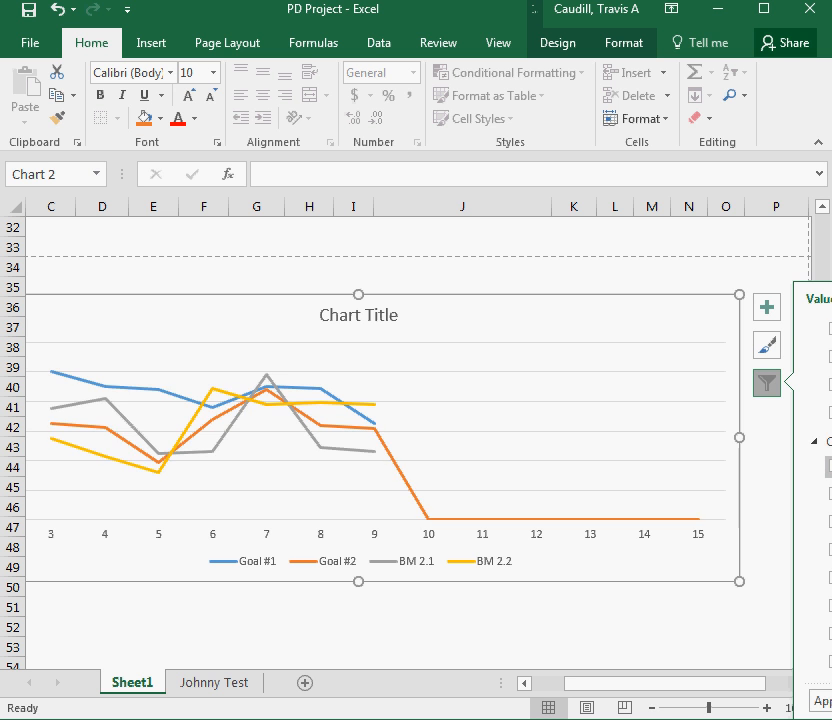
{"action": "left_click", "coordinate": [822, 703]}
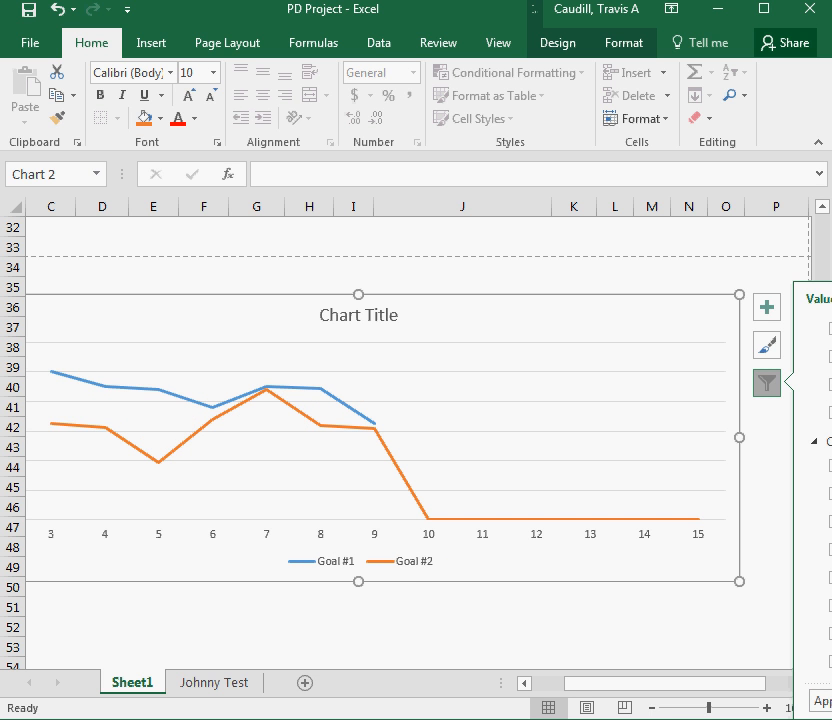
Narrow the program window to leave room on the right side of the screen
{"action": "scroll", "coordinate": [823, 297], "scroll_direction": "up", "scroll_amount": 1}
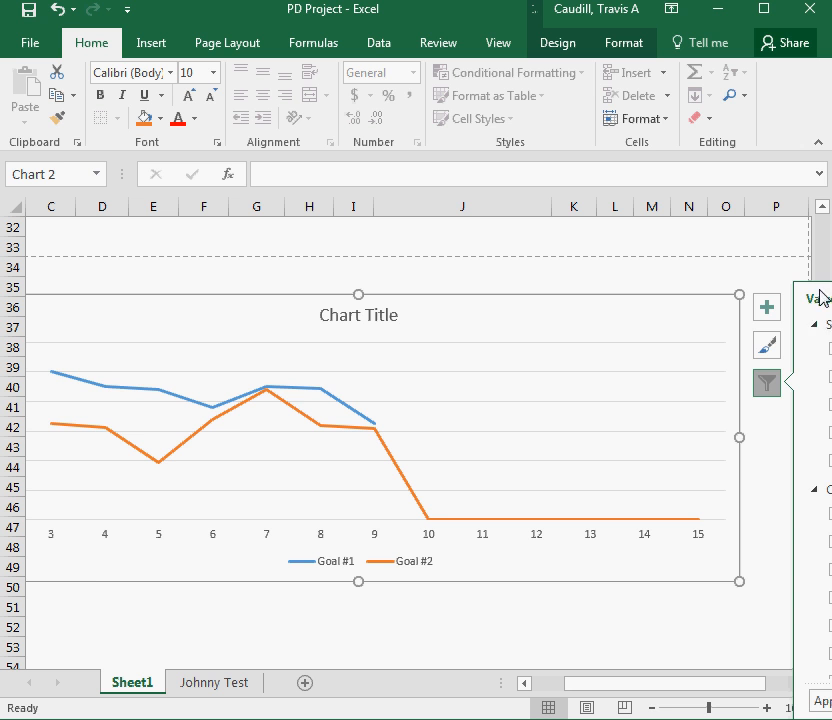
{"action": "left_click_drag", "start_coordinate": [830, 121], "coordinate": [719, 123]}
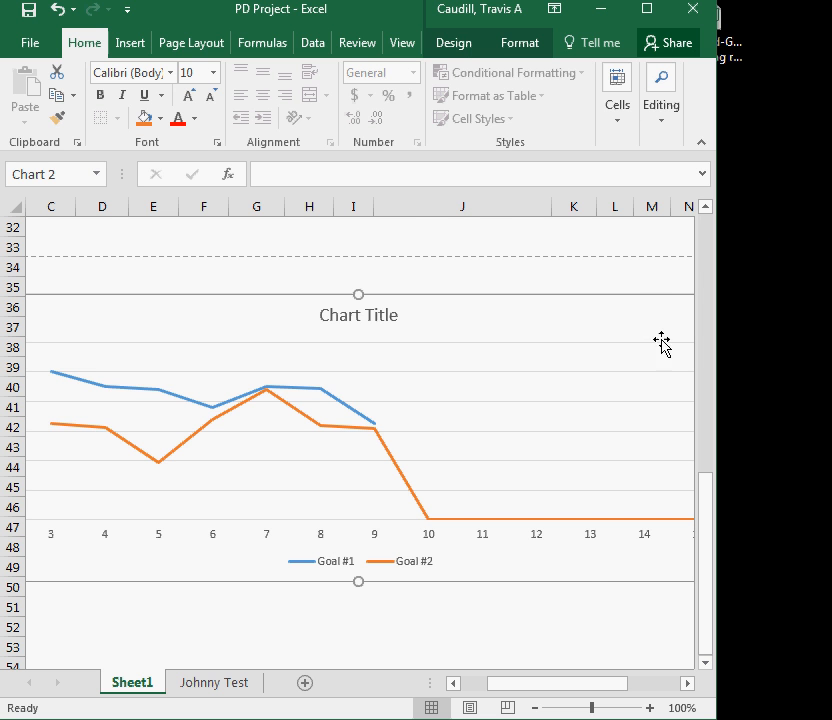
{"action": "left_click_drag", "start_coordinate": [549, 684], "coordinate": [655, 687]}
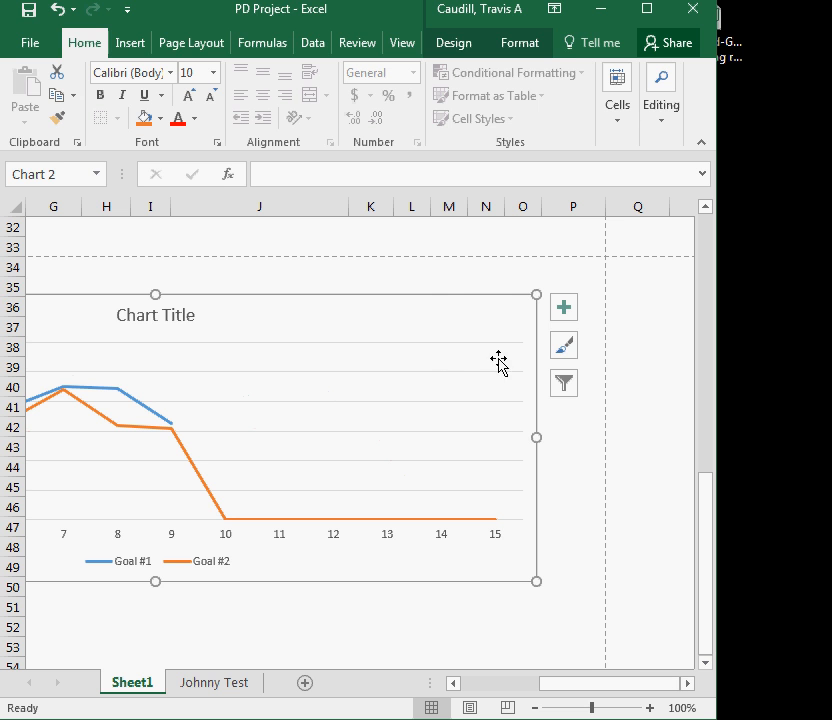
{"action": "left_click", "coordinate": [456, 284]}
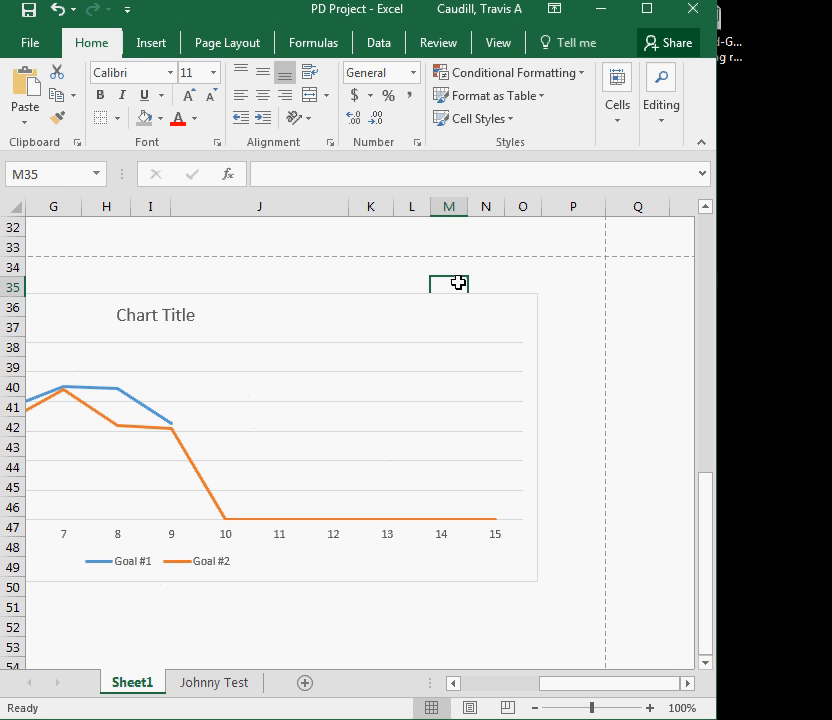
Reopen the chart filter and show all four series again
{"action": "left_click", "coordinate": [338, 319]}
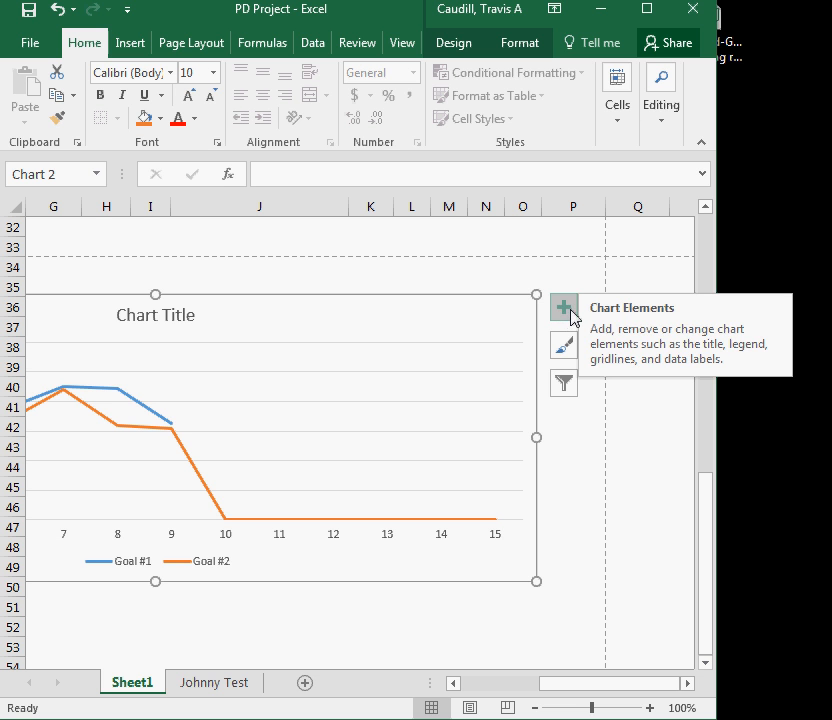
{"action": "left_click", "coordinate": [570, 386]}
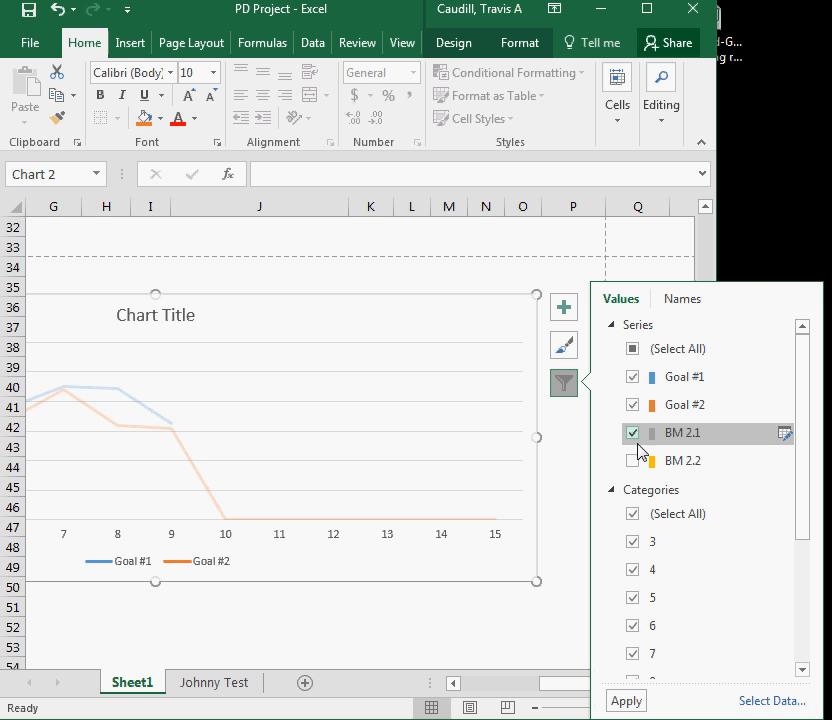
{"action": "left_click", "coordinate": [636, 462]}
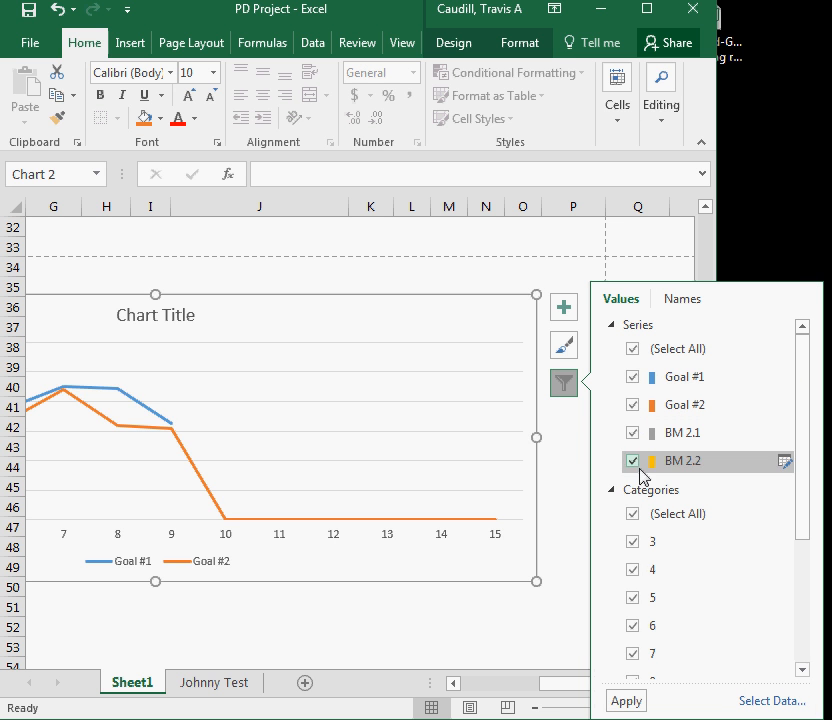
{"action": "left_click", "coordinate": [630, 700]}
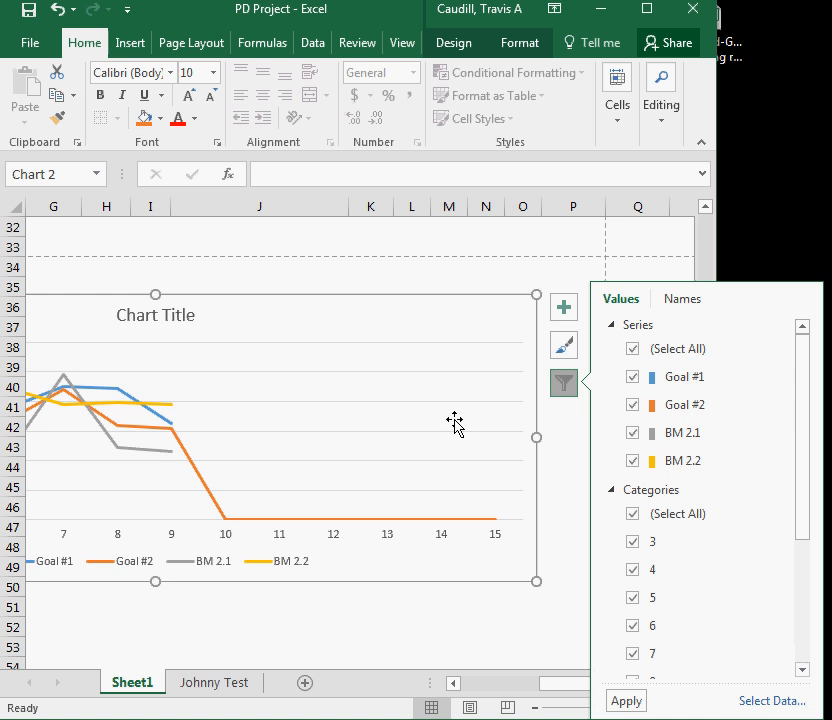
Hide the BM 2.1 and BM 2.2 series again so only Goal #1 and Goal #2 remain, then deselect the chart
{"action": "left_click", "coordinate": [633, 434]}
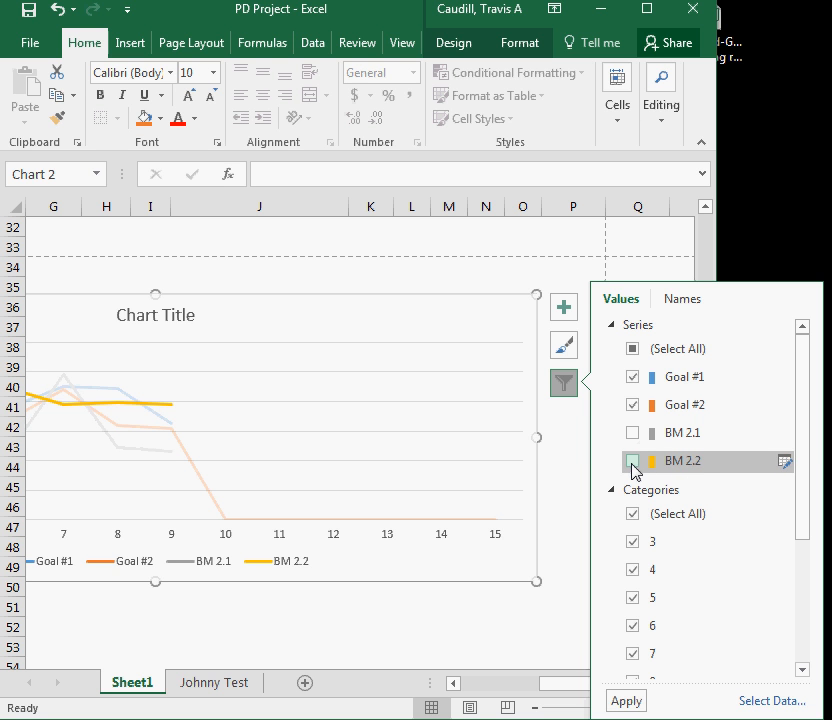
{"action": "left_click", "coordinate": [633, 462]}
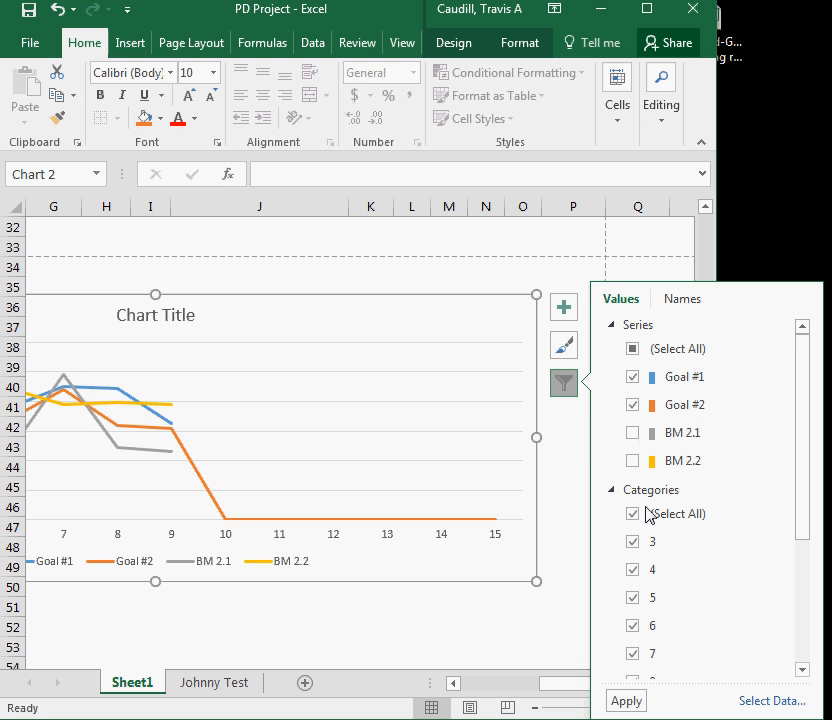
{"action": "left_click", "coordinate": [628, 701]}
{"action": "left_click", "coordinate": [516, 630]}
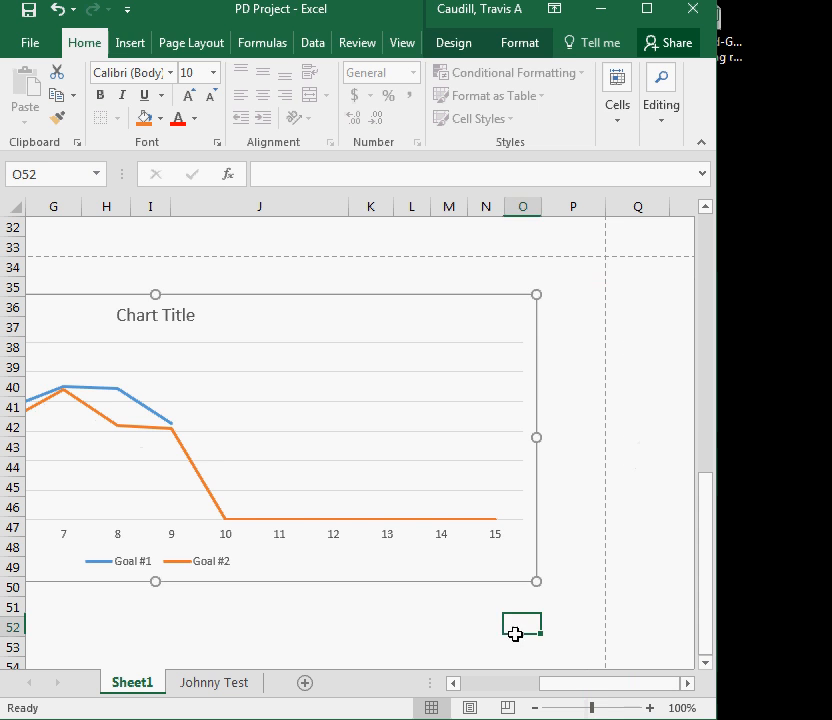
{"action": "left_click_drag", "start_coordinate": [580, 688], "coordinate": [518, 689]}
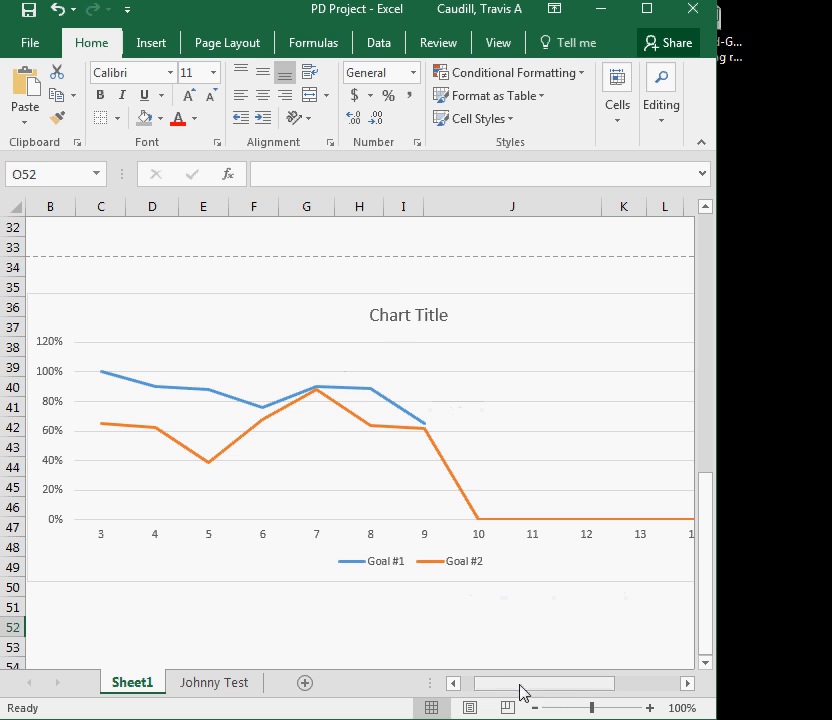
{"action": "left_click_drag", "start_coordinate": [515, 686], "coordinate": [553, 688]}
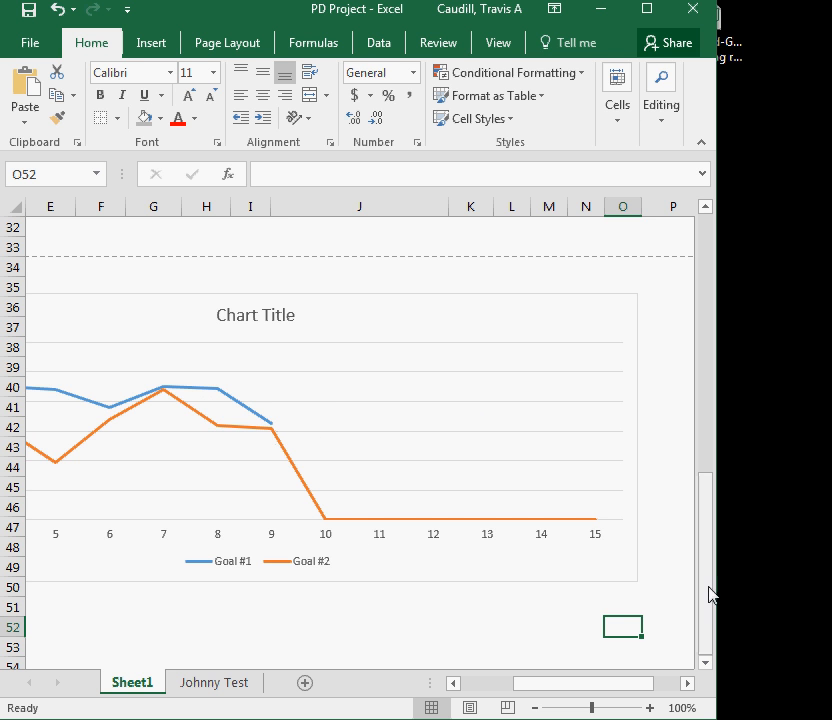
Scroll between the data table and the chart to compare the weekly values with the plotted lines
{"action": "left_click_drag", "start_coordinate": [709, 594], "coordinate": [698, 368]}
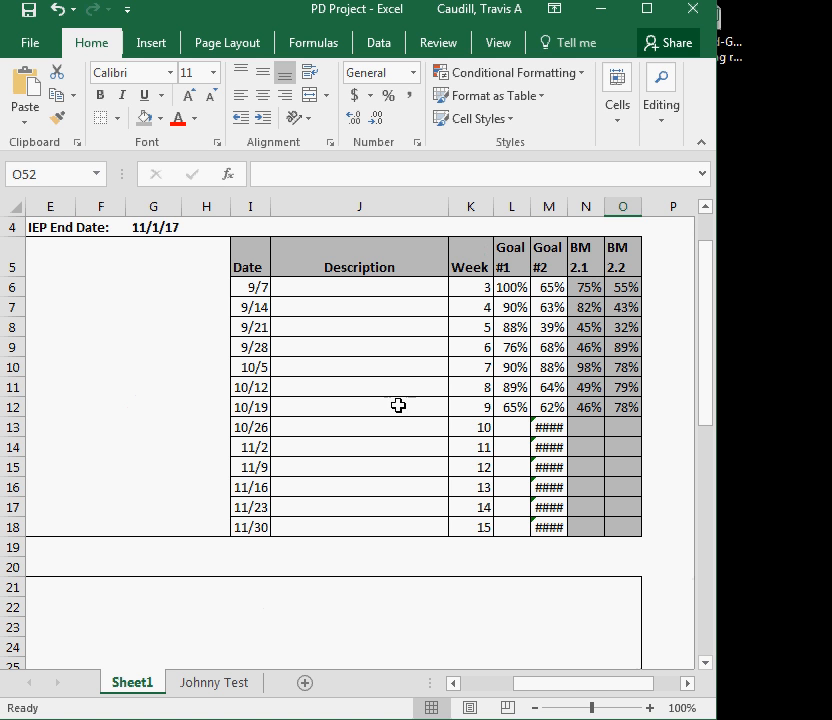
{"action": "left_click", "coordinate": [481, 405]}
{"action": "left_click_drag", "start_coordinate": [707, 336], "coordinate": [710, 578]}
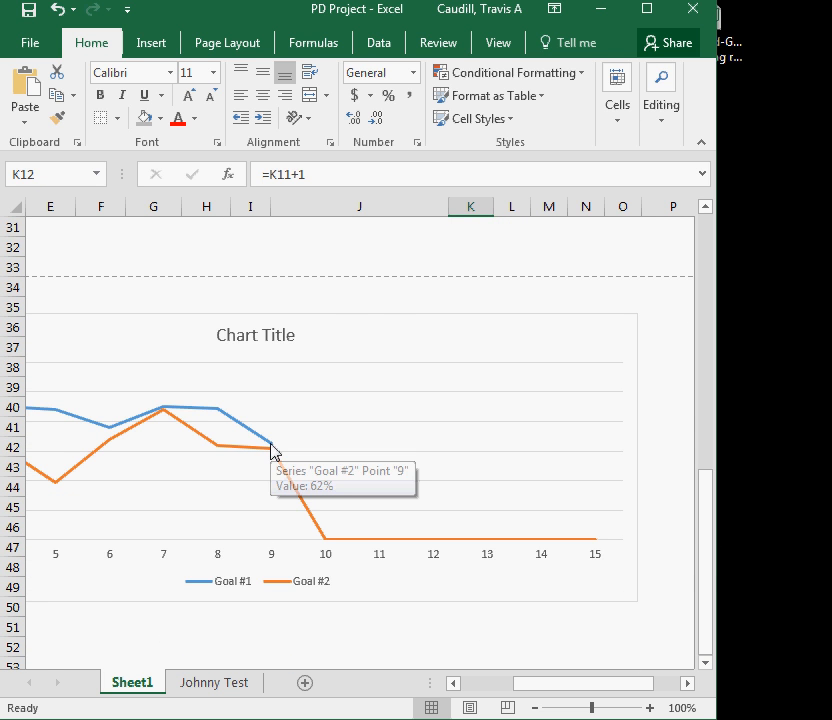
{"action": "left_click_drag", "start_coordinate": [704, 520], "coordinate": [682, 330]}
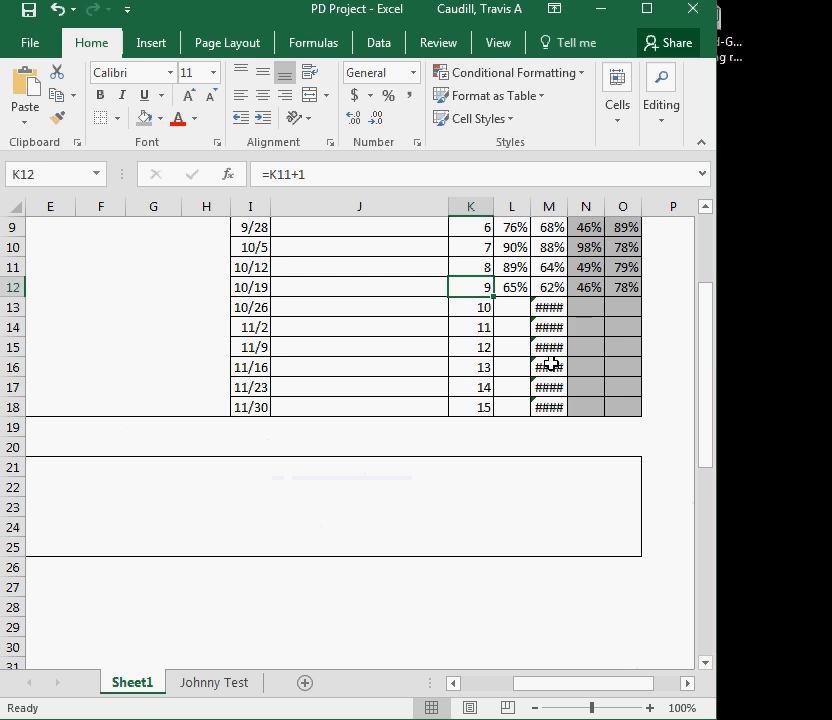
{"action": "left_click_drag", "start_coordinate": [707, 311], "coordinate": [698, 360]}
{"action": "scroll", "coordinate": [539, 279], "scroll_direction": "up", "scroll_amount": 2}
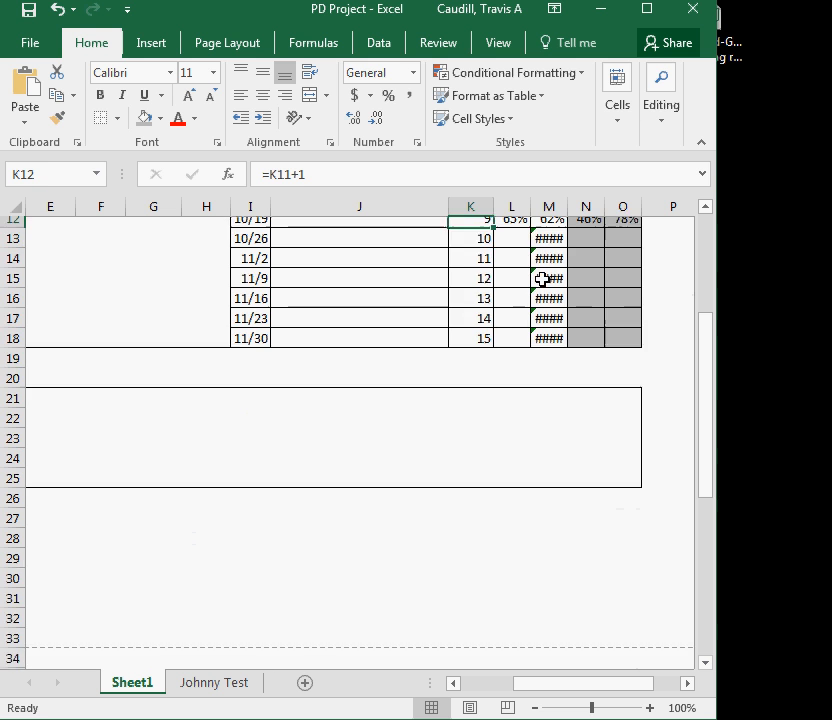
Clear the Goal #2 formulas for weeks 10 through 15 and check the effect on the chart
{"action": "left_click", "coordinate": [550, 330]}
{"action": "key", "text": "BackSpace"}
{"action": "key", "text": "Return"}
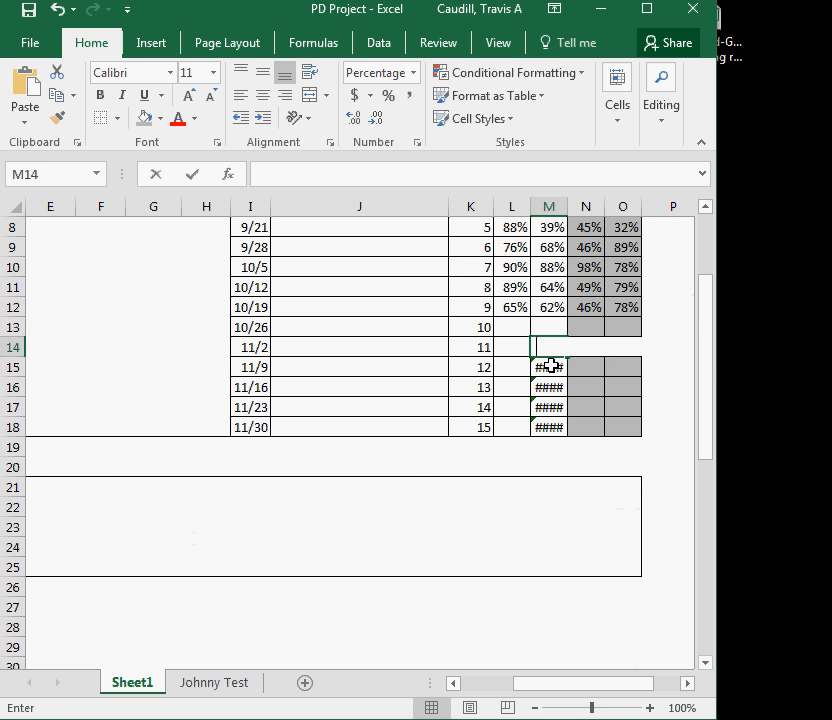
{"action": "key", "text": "BackSpace"}
{"action": "key", "text": "Return"}
{"action": "key", "text": "BackSpace"}
{"action": "key", "text": "Return"}
{"action": "key", "text": "BackSpace"}
{"action": "key", "text": "Return"}
{"action": "key", "text": "BackSpace"}
{"action": "key", "text": "Return"}
{"action": "key", "text": "BackSpace"}
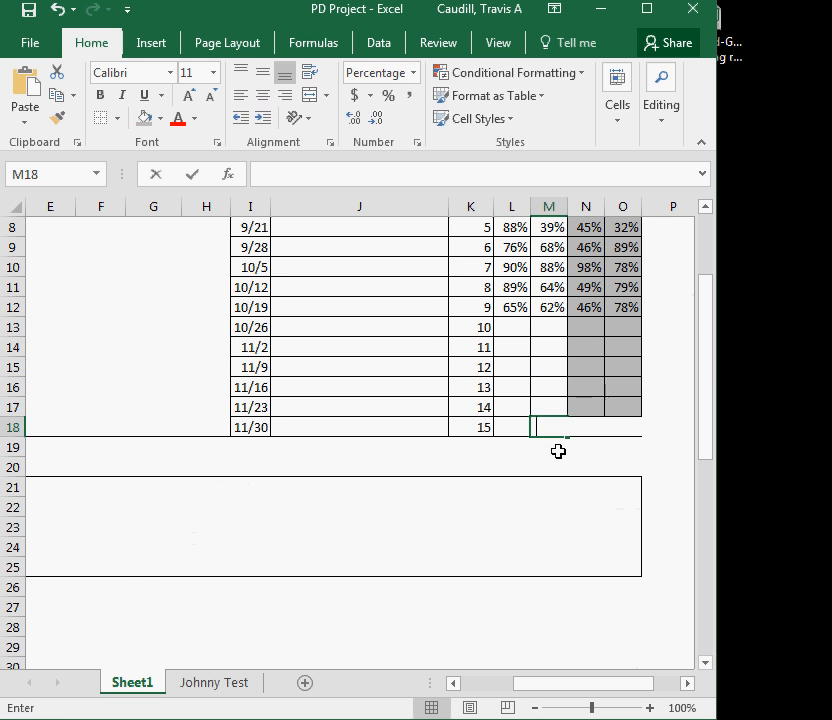
{"action": "scroll", "coordinate": [556, 455], "scroll_direction": "down", "scroll_amount": 10}
{"action": "scroll", "coordinate": [500, 450], "scroll_direction": "up", "scroll_amount": 1}
{"action": "scroll", "coordinate": [447, 442], "scroll_direction": "up", "scroll_amount": 9}
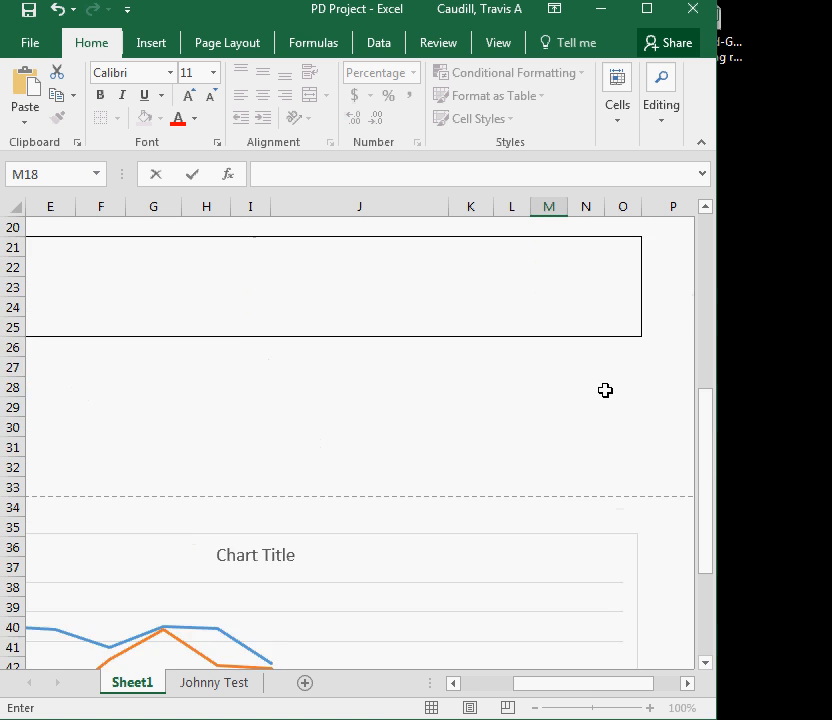
{"action": "left_click_drag", "start_coordinate": [557, 329], "coordinate": [556, 426]}
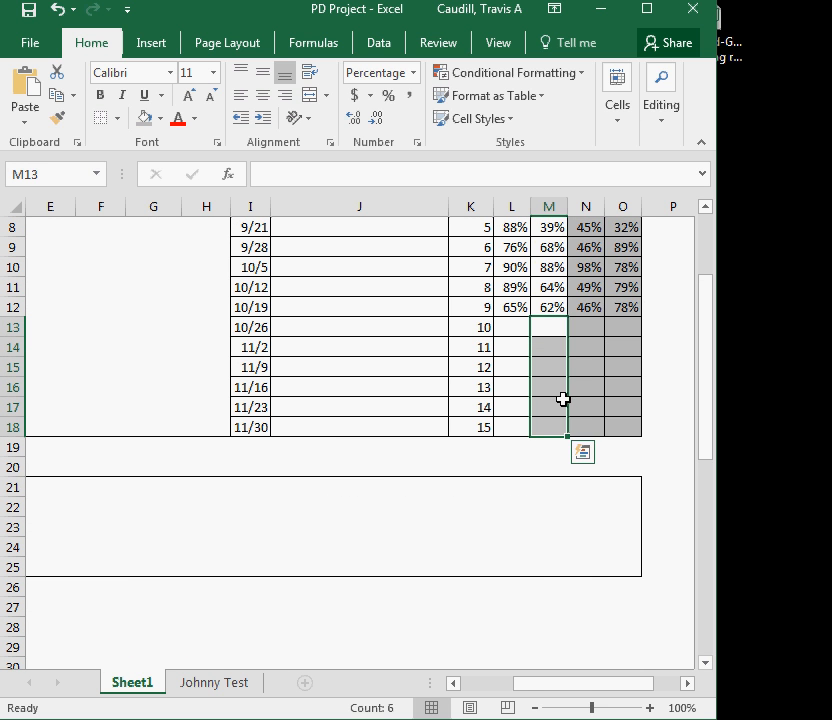
{"action": "right_click", "coordinate": [552, 377]}
{"action": "left_click", "coordinate": [621, 505]}
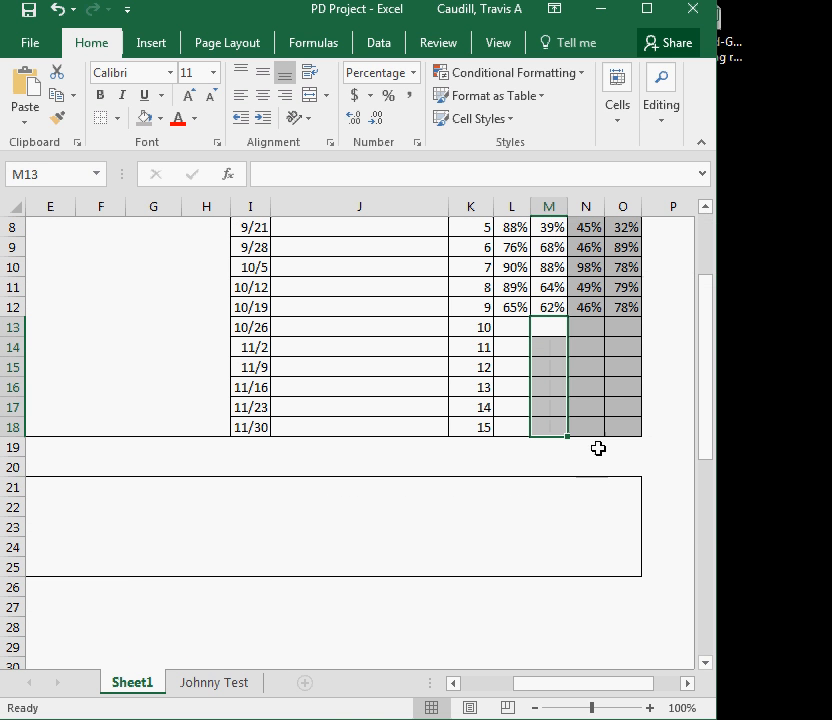
{"action": "left_click", "coordinate": [595, 446]}
{"action": "scroll", "coordinate": [557, 423], "scroll_direction": "down", "scroll_amount": 8}
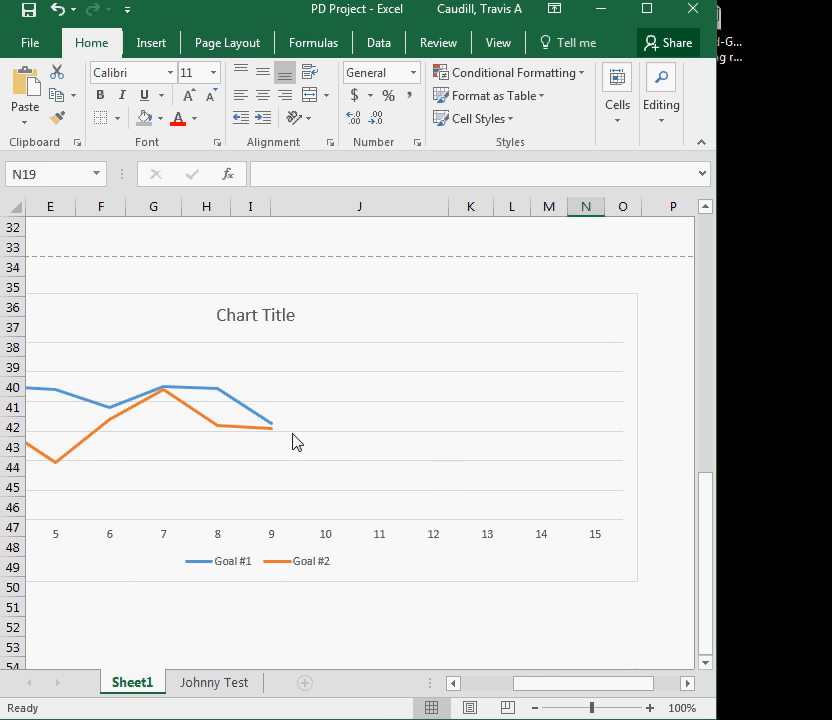
{"action": "scroll", "coordinate": [459, 463], "scroll_direction": "up", "scroll_amount": 9}
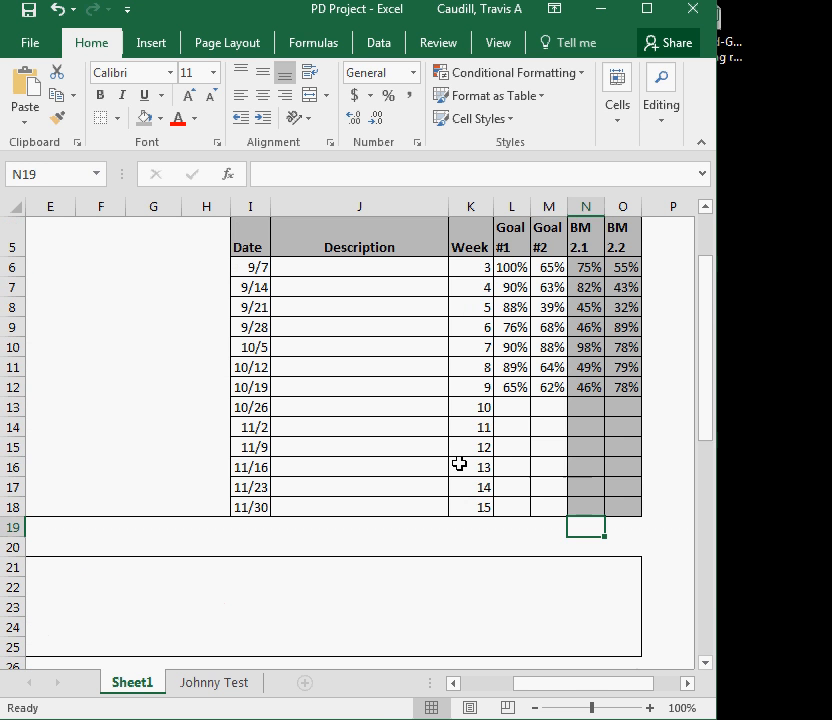
Undo the clearing to restore the Goal #2 formulas for weeks 10 to 15
{"action": "key", "text": "ctrl+z"}
{"action": "key", "text": "ctrl+z"}
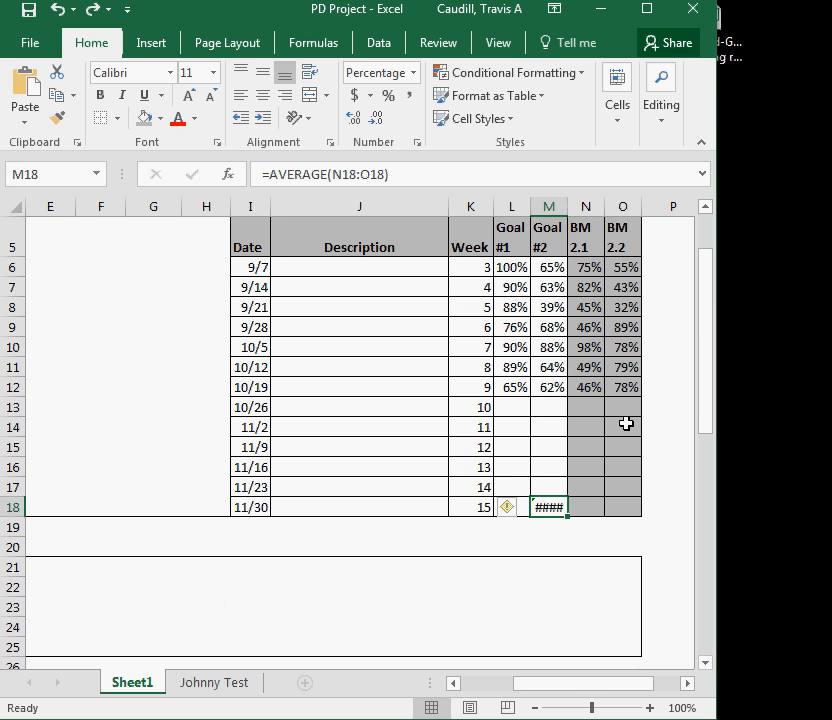
{"action": "key", "text": "ctrl+z"}
{"action": "key", "text": "ctrl+z"}
{"action": "key", "text": "ctrl+z"}
{"action": "key", "text": "ctrl+z"}
{"action": "key", "text": "ctrl+z"}
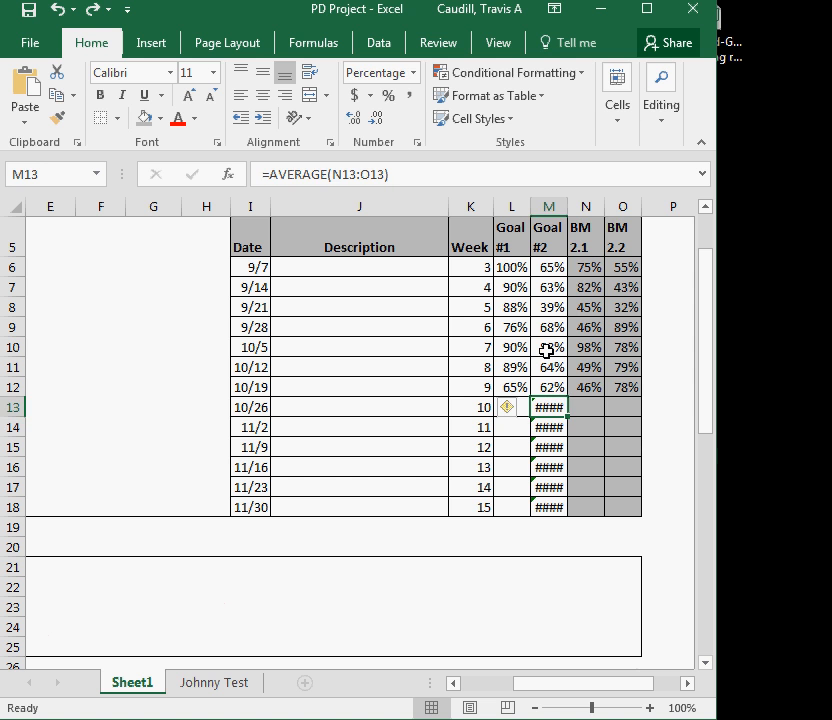
{"action": "left_click", "coordinate": [654, 432]}
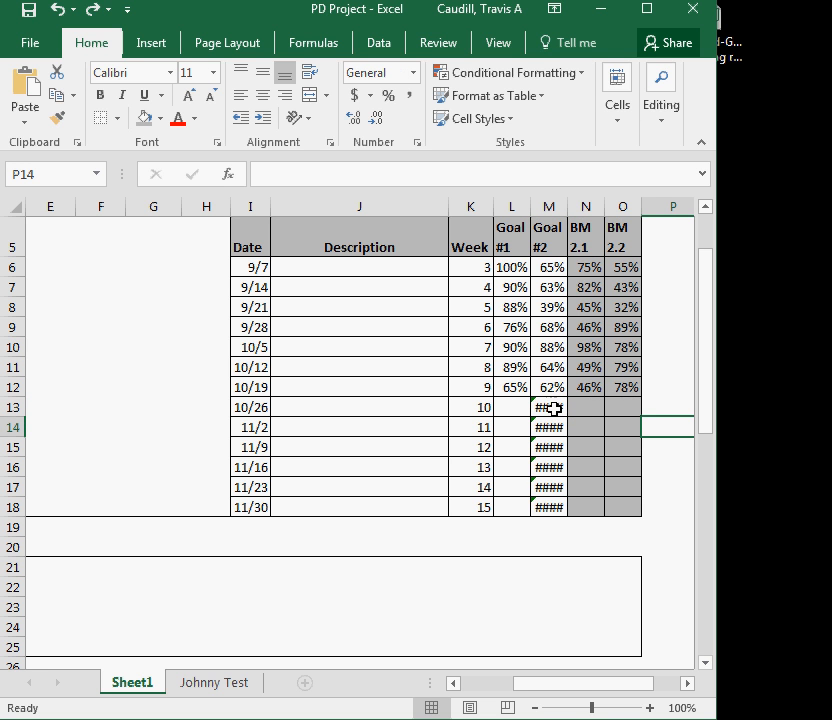
Enter 46% for BM 2.1 and 65% for BM 2.2 in week 10
{"action": "scroll", "coordinate": [552, 416], "scroll_direction": "down", "scroll_amount": 5}
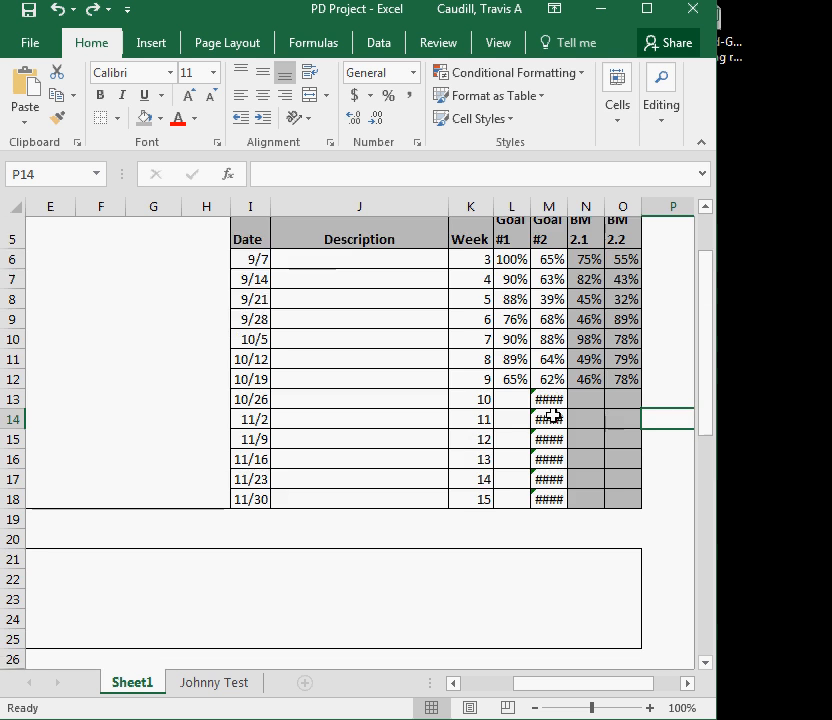
{"action": "scroll", "coordinate": [548, 423], "scroll_direction": "down", "scroll_amount": 3}
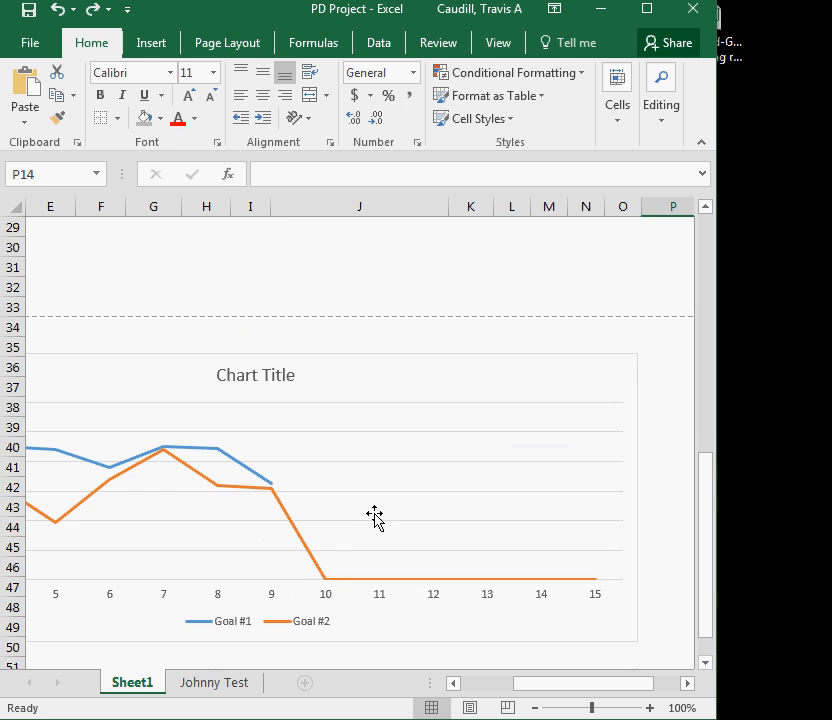
{"action": "scroll", "coordinate": [431, 501], "scroll_direction": "up", "scroll_amount": 8}
{"action": "left_click", "coordinate": [590, 408]}
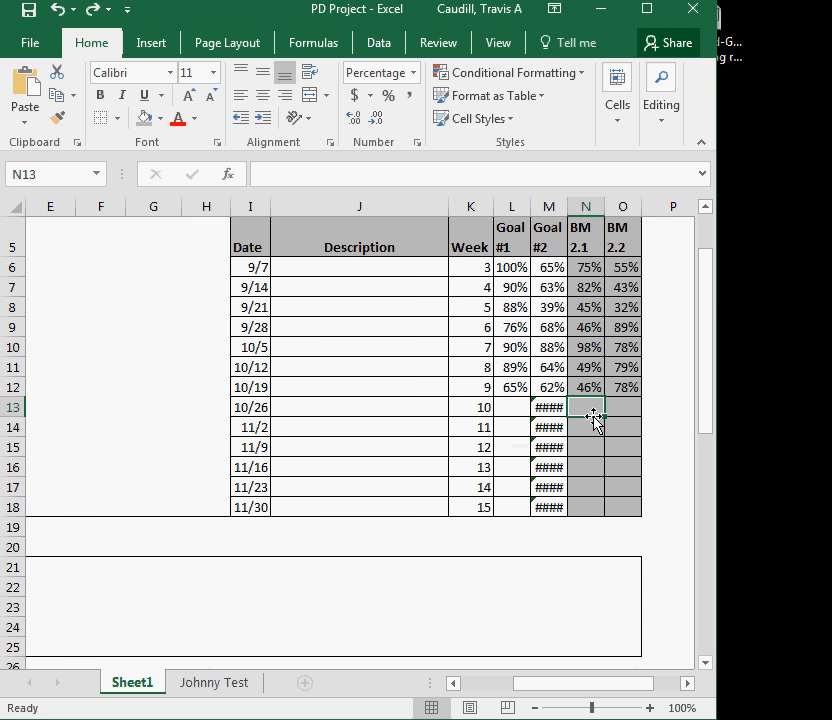
{"action": "type", "text": "46"}
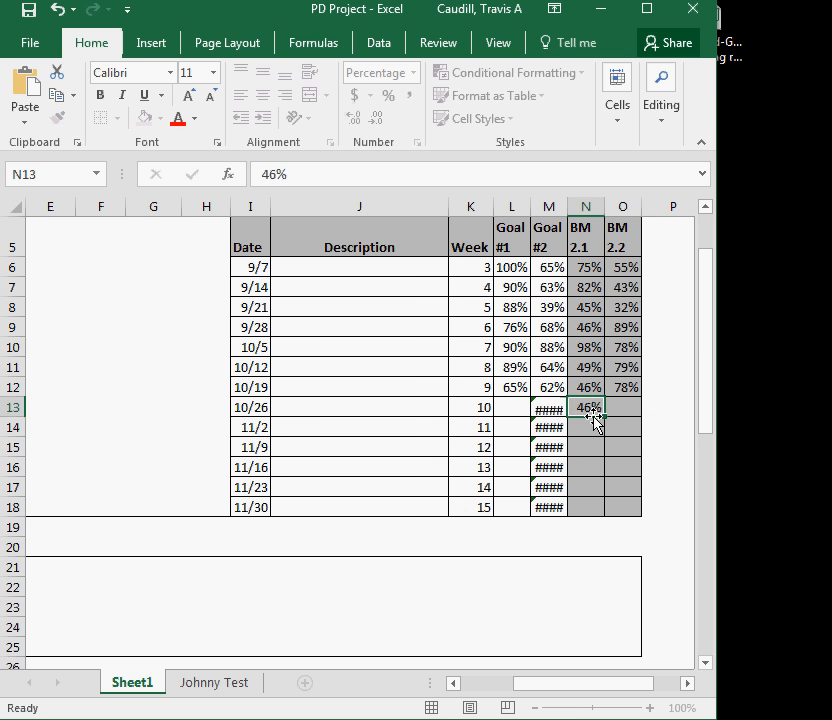
{"action": "key", "text": "Tab"}
{"action": "type", "text": "65"}
{"action": "key", "text": "Tab"}
{"action": "key", "text": "Return"}
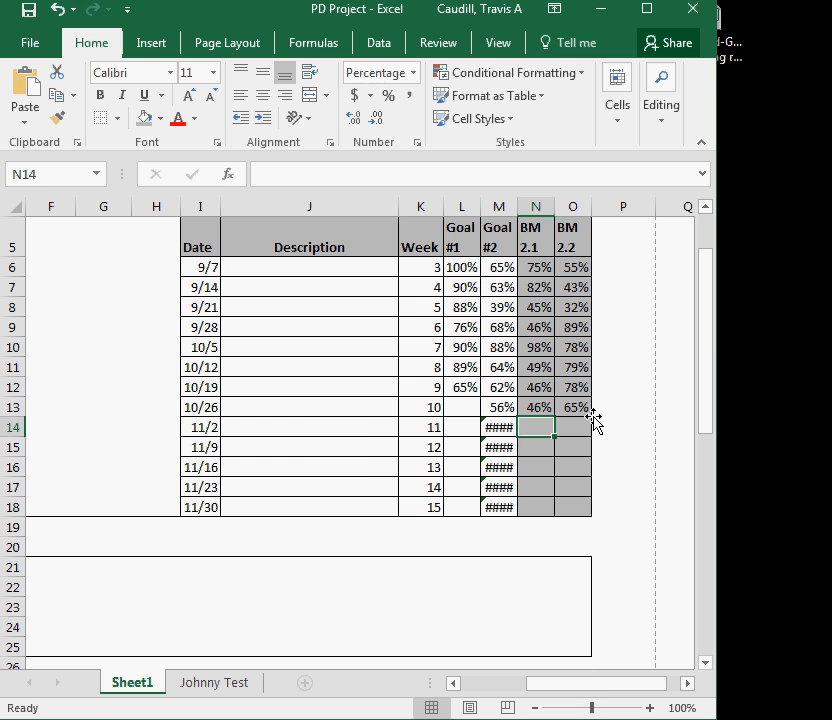
Enter 48% for BM 2.1 and 45% for BM 2.2 in week 11
{"action": "type", "text": "123"}
{"action": "key", "text": "BackSpace"}
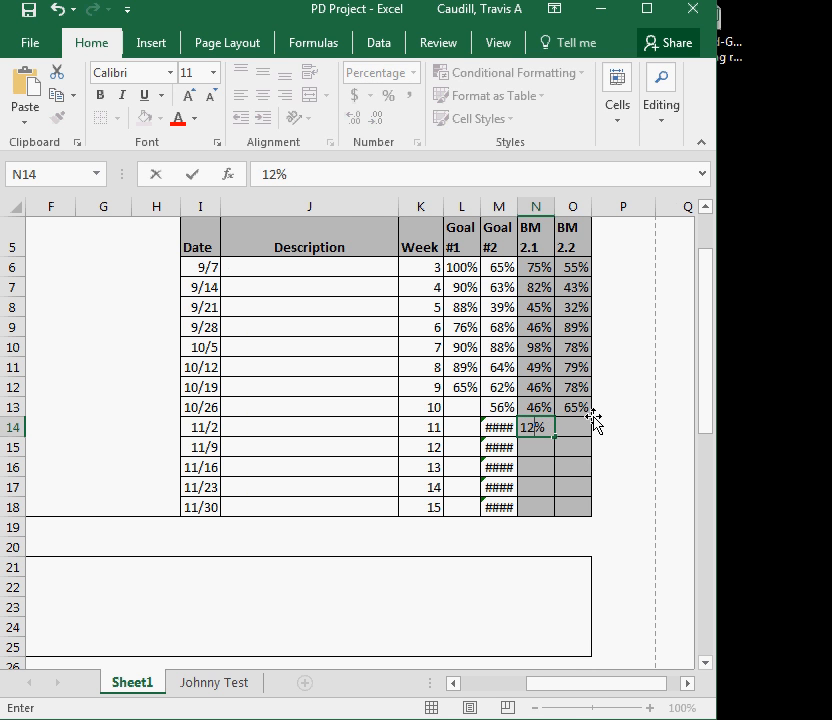
{"action": "key", "text": "Tab"}
{"action": "type", "text": "45"}
{"action": "key", "text": "Left"}
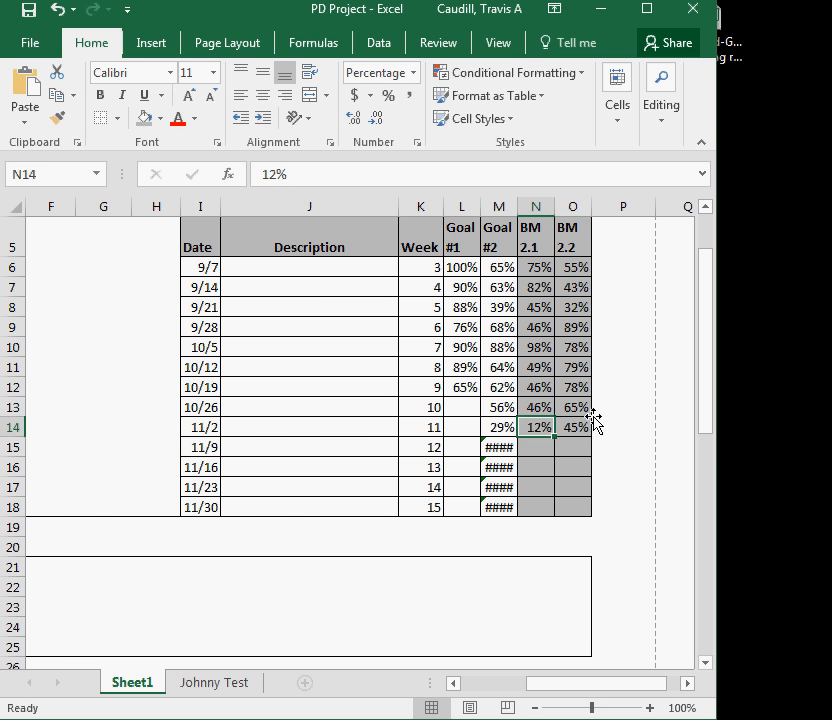
{"action": "type", "text": "48"}
{"action": "key", "text": "Return"}
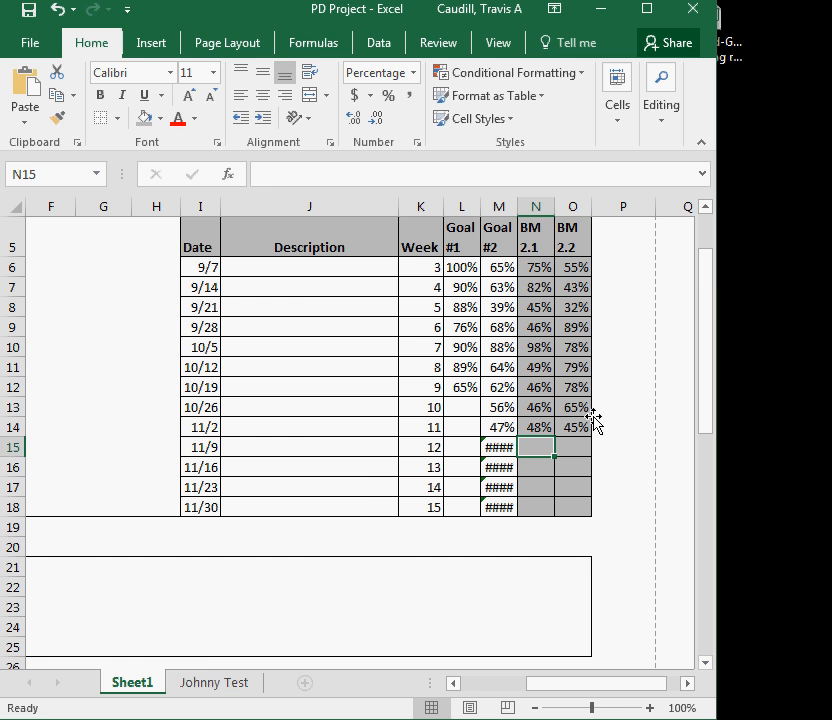
Enter 96% for BM 2.1 and 46% for BM 2.2 in week 12, then check the chart
{"action": "type", "text": "96"}
{"action": "key", "text": "Tab"}
{"action": "type", "text": "46"}
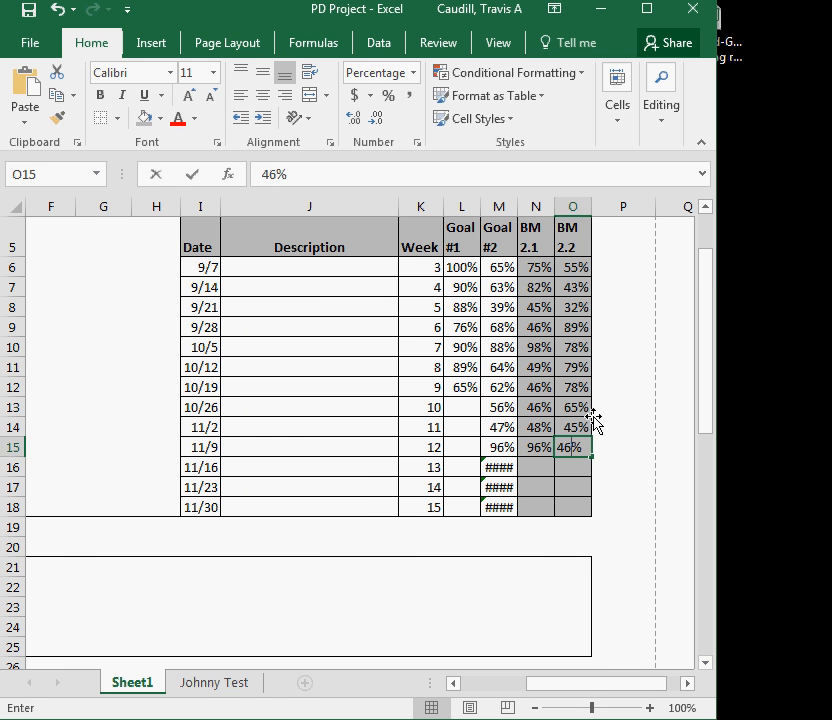
{"action": "key", "text": "Down"}
{"action": "scroll", "coordinate": [563, 427], "scroll_direction": "down", "scroll_amount": 9}
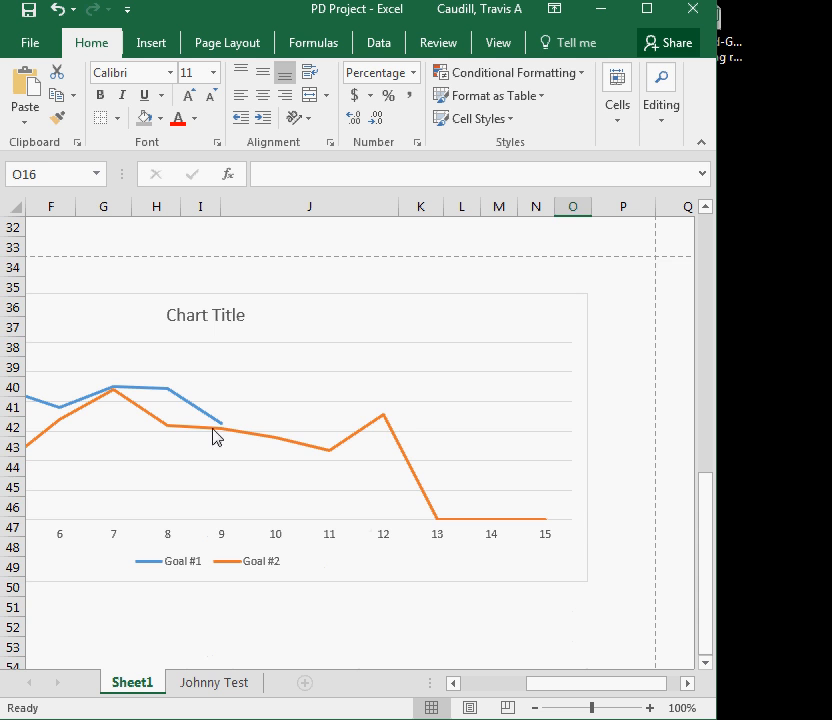
{"action": "scroll", "coordinate": [429, 529], "scroll_direction": "up", "scroll_amount": 8}
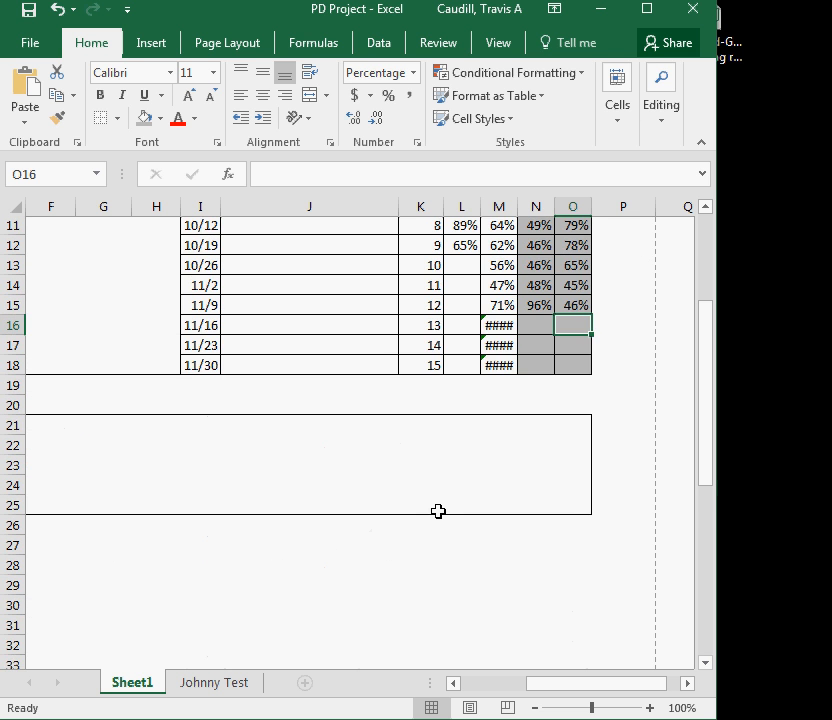
{"action": "scroll", "coordinate": [438, 511], "scroll_direction": "down", "scroll_amount": 1}
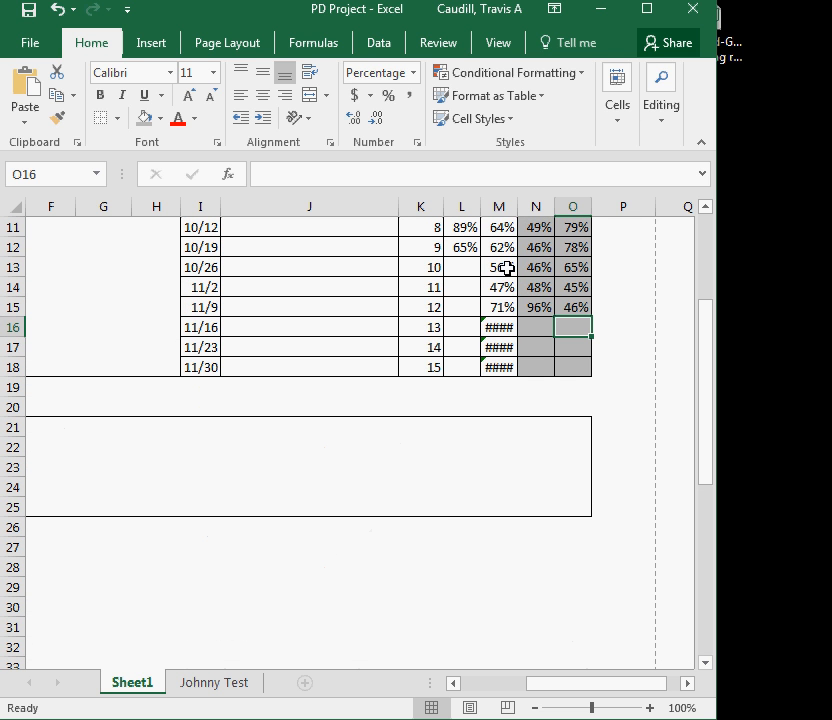
Undo the benchmark entries made for weeks 10 to 12
{"action": "key", "text": "ctrl+z"}
{"action": "key", "text": "ctrl+z"}
{"action": "key", "text": "ctrl+z"}
{"action": "key", "text": "ctrl+z"}
{"action": "key", "text": "ctrl+z"}
{"action": "key", "text": "ctrl+z"}
{"action": "key", "text": "ctrl+z"}
{"action": "key", "text": "ctrl+z"}
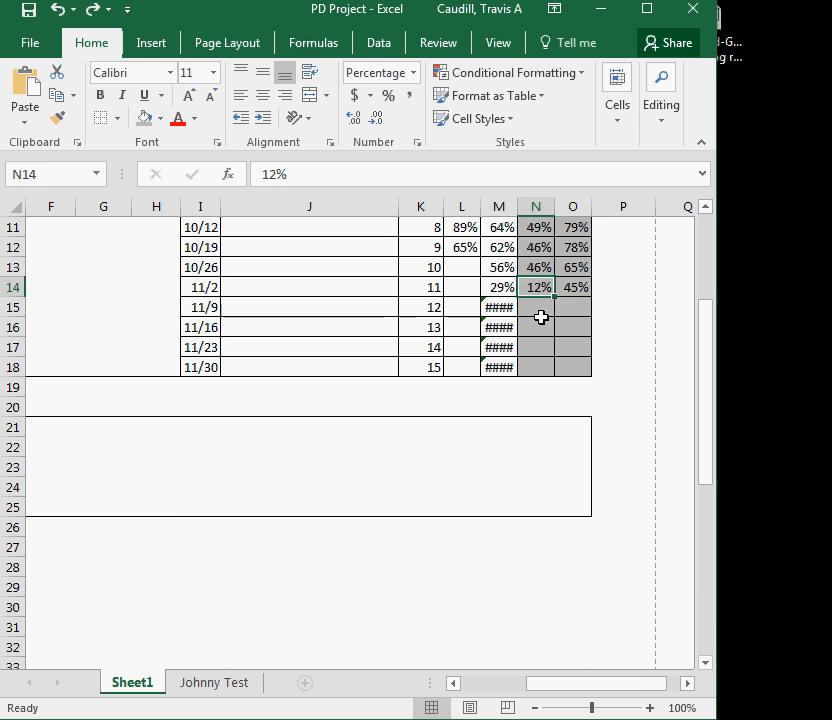
{"action": "key", "text": "ctrl+z"}
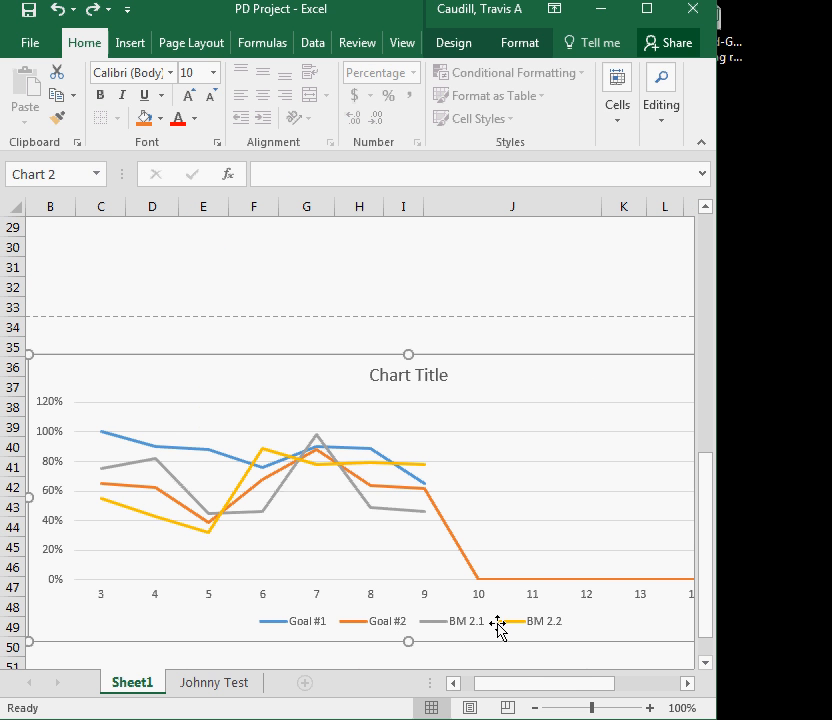
{"action": "left_click", "coordinate": [57, 9]}
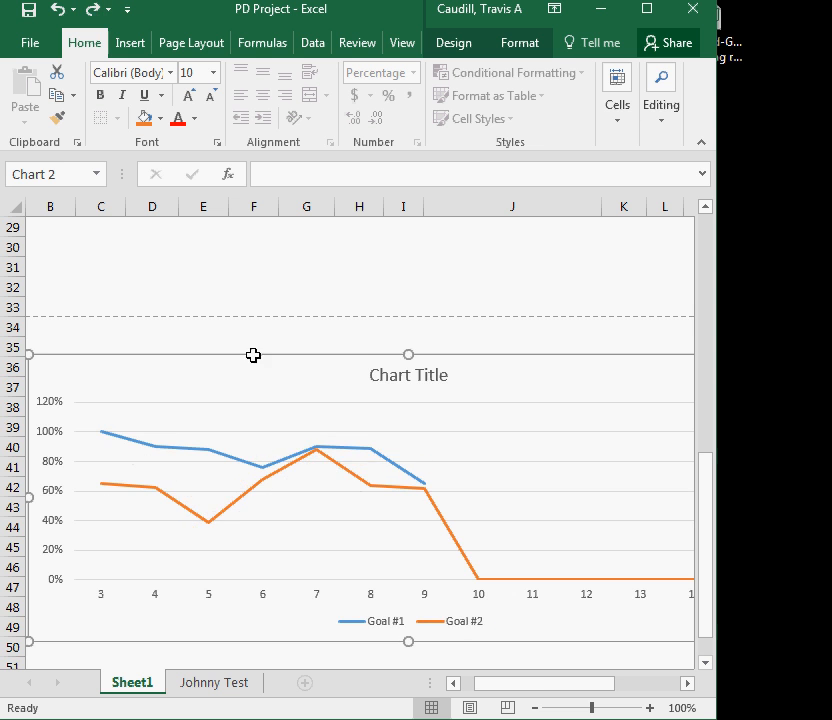
Filter the chart to hide weeks 10 through 15, keeping only weeks 3 to 9 for Goal #1 and Goal #2
{"action": "scroll", "coordinate": [501, 498], "scroll_direction": "down", "scroll_amount": 1}
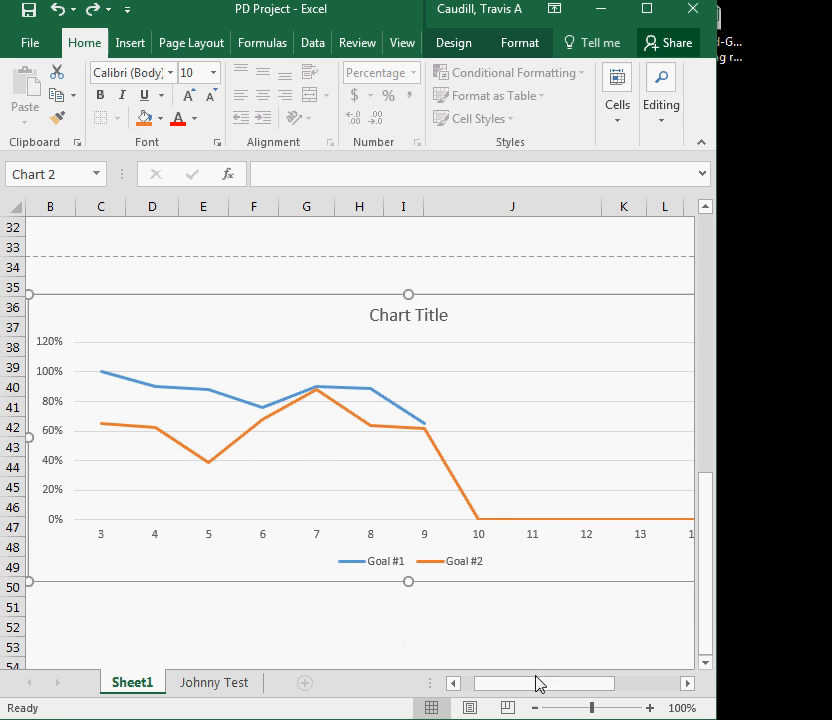
{"action": "left_click_drag", "start_coordinate": [540, 683], "coordinate": [568, 688]}
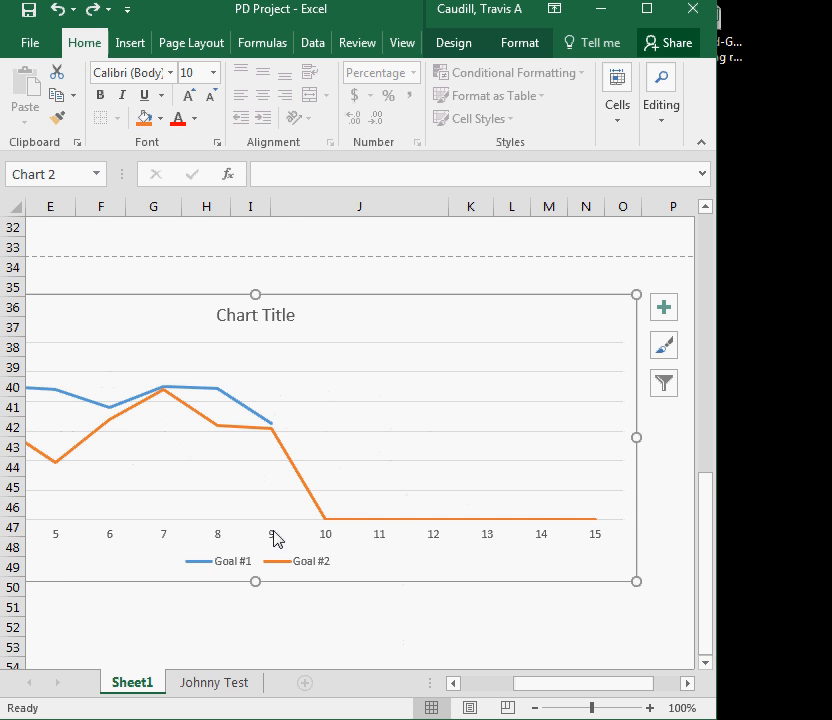
{"action": "scroll", "coordinate": [475, 352], "scroll_direction": "up", "scroll_amount": 4}
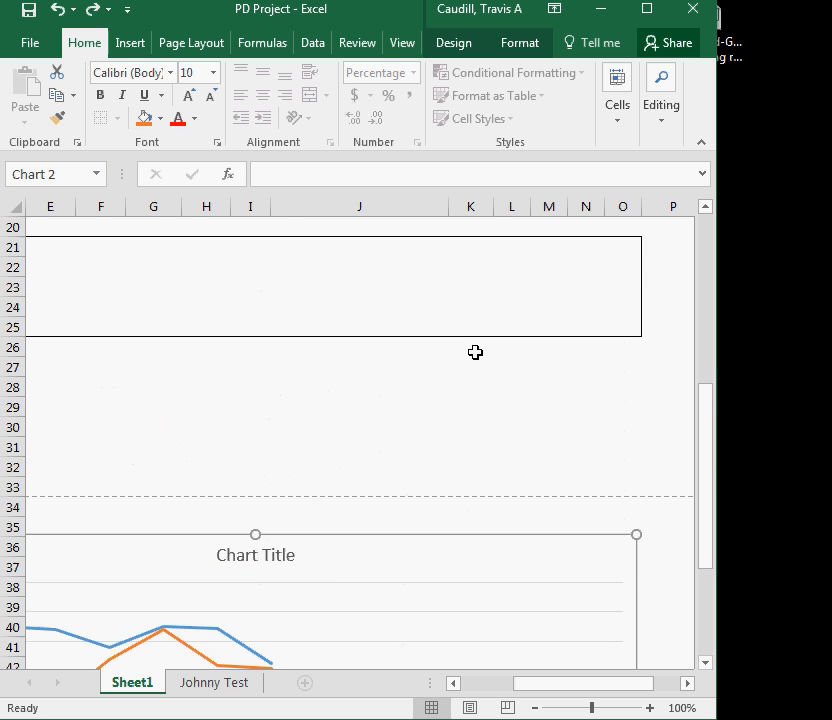
{"action": "scroll", "coordinate": [475, 352], "scroll_direction": "up", "scroll_amount": 4}
{"action": "scroll", "coordinate": [545, 405], "scroll_direction": "down", "scroll_amount": 4}
{"action": "scroll", "coordinate": [539, 413], "scroll_direction": "down", "scroll_amount": 4}
{"action": "left_click_drag", "start_coordinate": [539, 695], "coordinate": [564, 695]}
{"action": "left_click", "coordinate": [561, 385]}
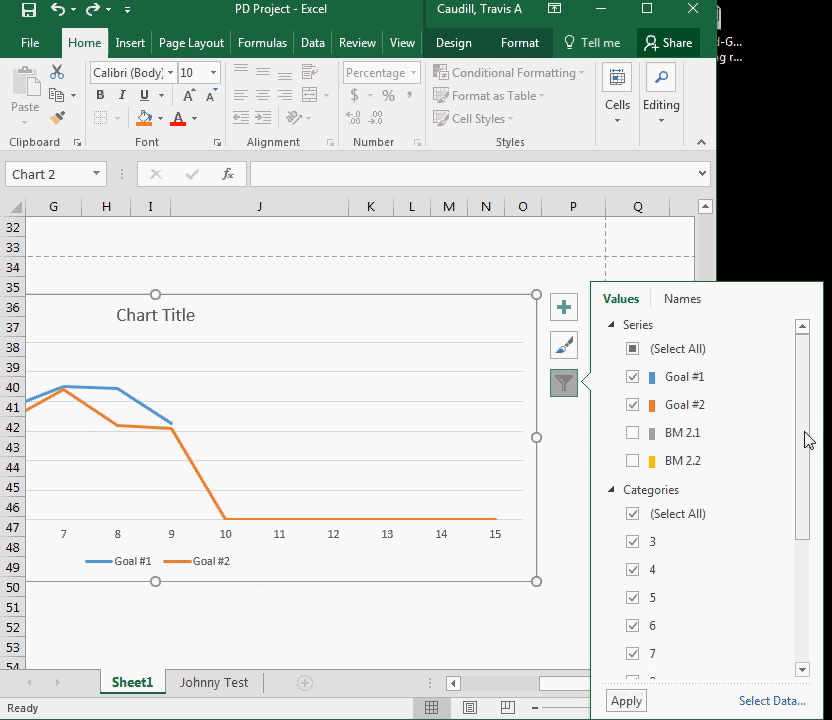
{"action": "left_click_drag", "start_coordinate": [808, 440], "coordinate": [805, 520]}
{"action": "scroll", "coordinate": [689, 423], "scroll_direction": "up", "scroll_amount": 2}
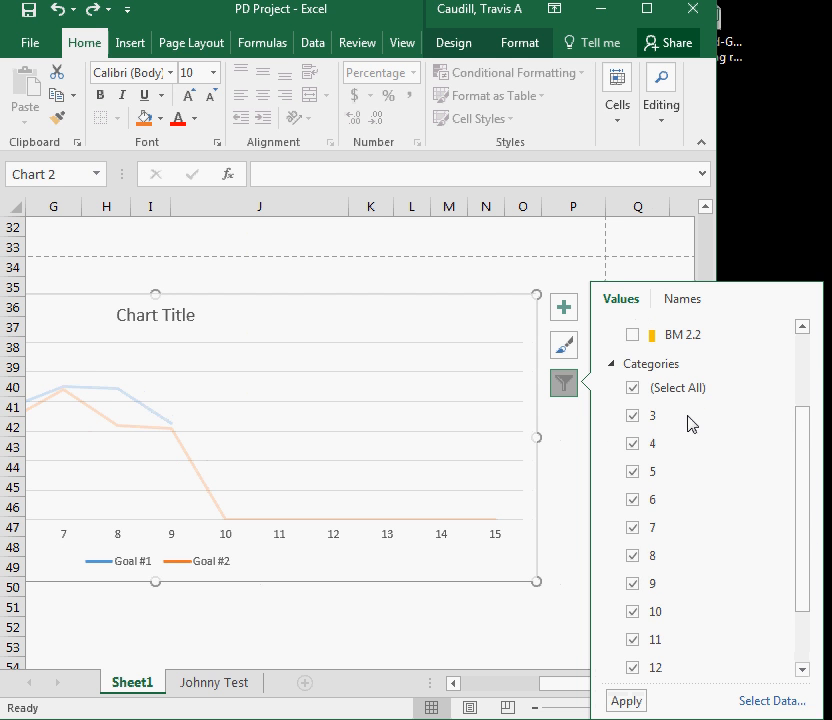
{"action": "left_click_drag", "start_coordinate": [802, 438], "coordinate": [805, 491]}
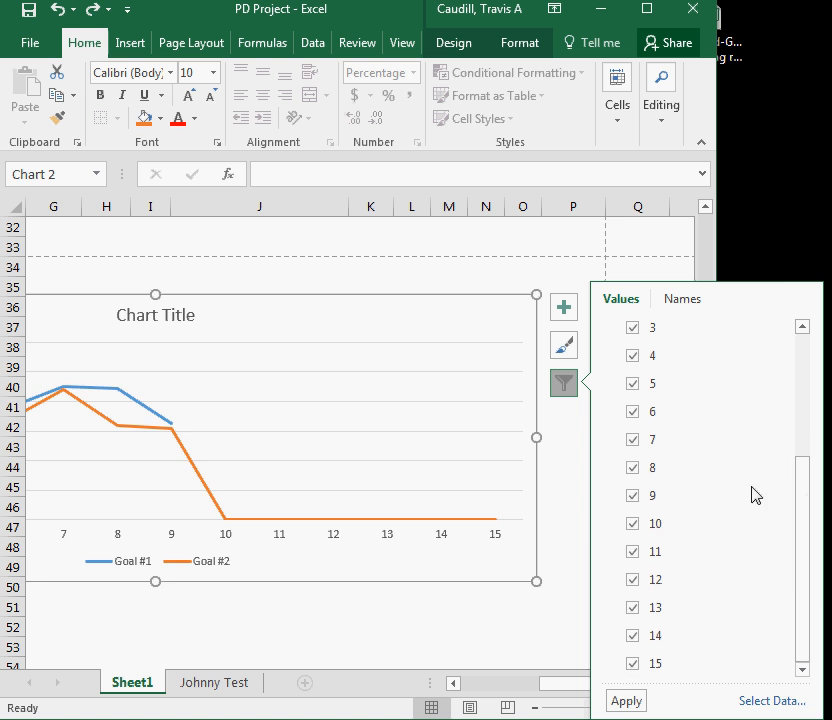
{"action": "left_click", "coordinate": [644, 529]}
{"action": "left_click", "coordinate": [635, 553]}
{"action": "left_click", "coordinate": [634, 581]}
{"action": "left_click", "coordinate": [632, 609]}
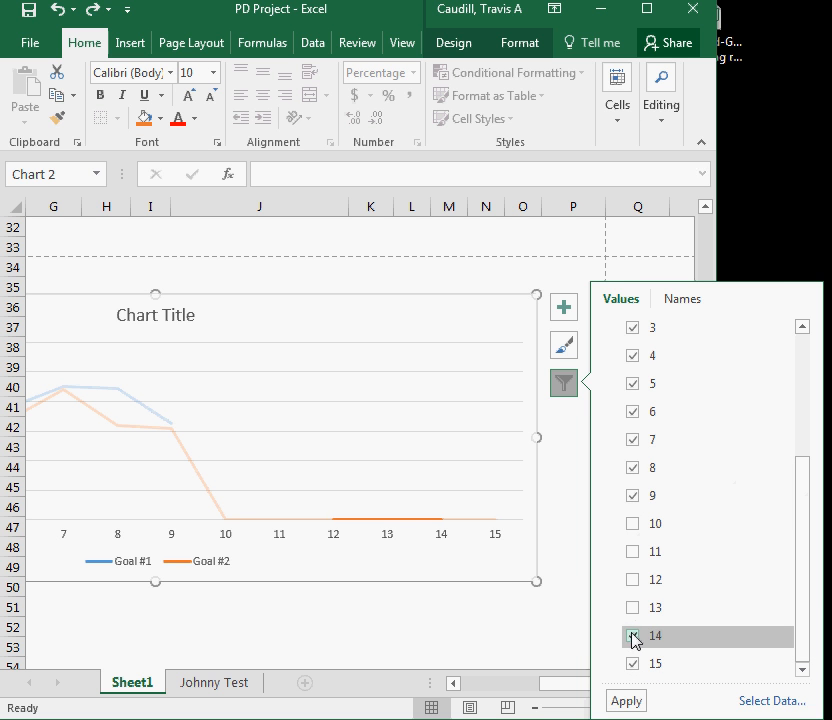
{"action": "left_click", "coordinate": [633, 637]}
{"action": "left_click", "coordinate": [633, 664]}
{"action": "left_click", "coordinate": [626, 701]}
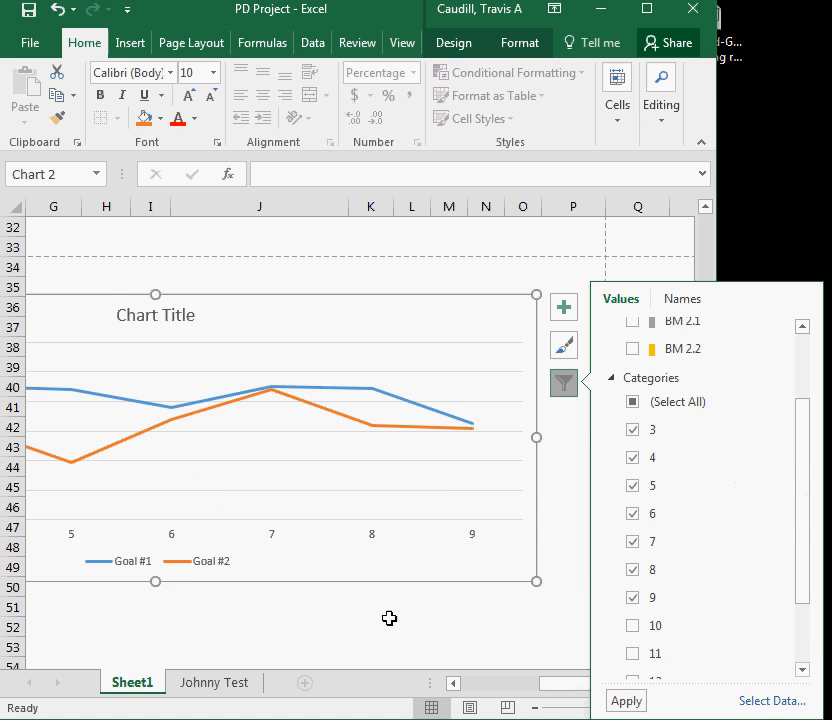
Review the filtered chart alongside the goal data table, widening the window to see the whole chart
{"action": "left_click", "coordinate": [369, 627]}
{"action": "left_click_drag", "start_coordinate": [571, 686], "coordinate": [507, 688]}
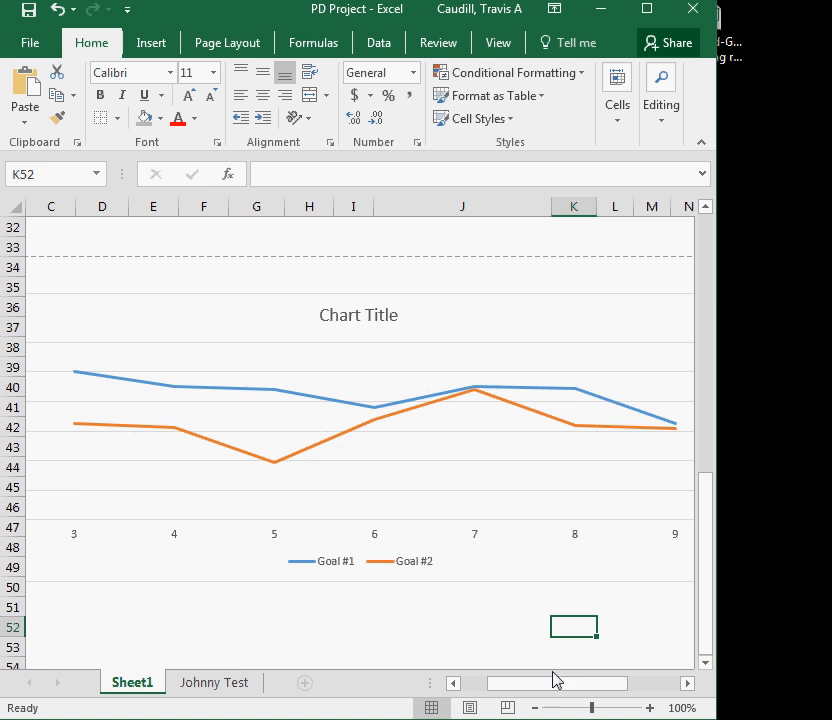
{"action": "left_click_drag", "start_coordinate": [544, 689], "coordinate": [507, 694]}
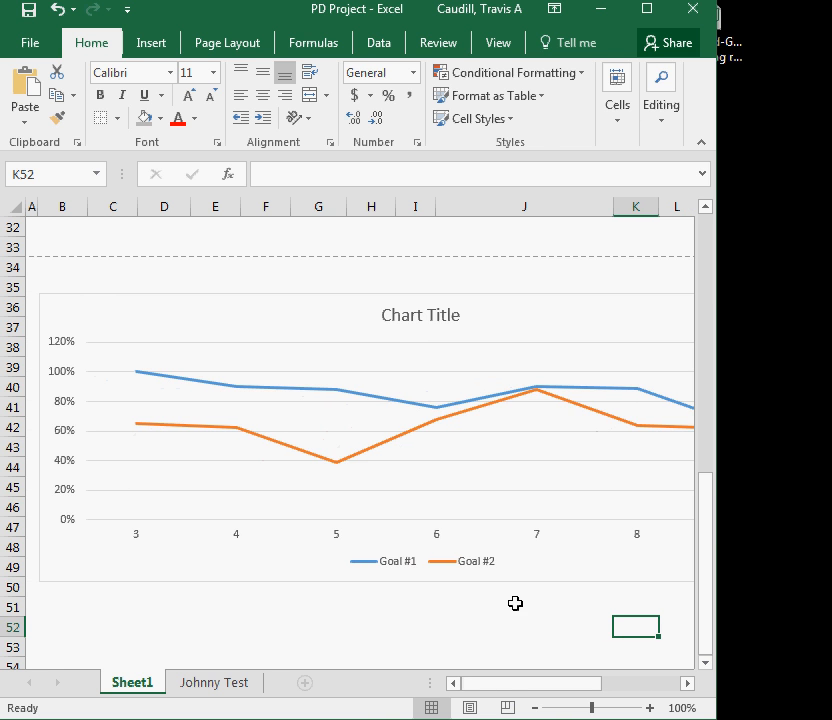
{"action": "scroll", "coordinate": [514, 604], "scroll_direction": "up", "scroll_amount": 8}
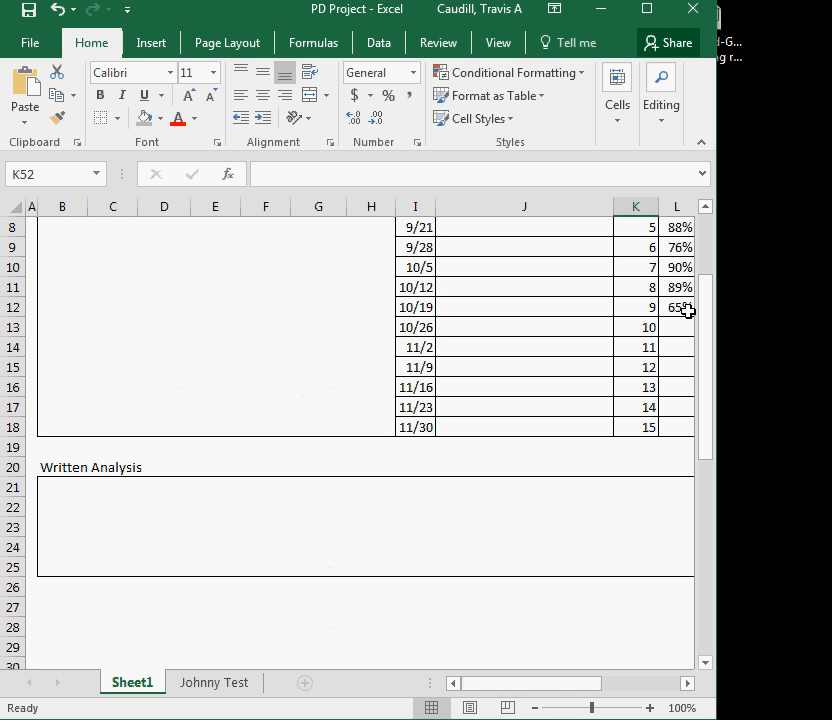
{"action": "left_click_drag", "start_coordinate": [559, 691], "coordinate": [592, 693]}
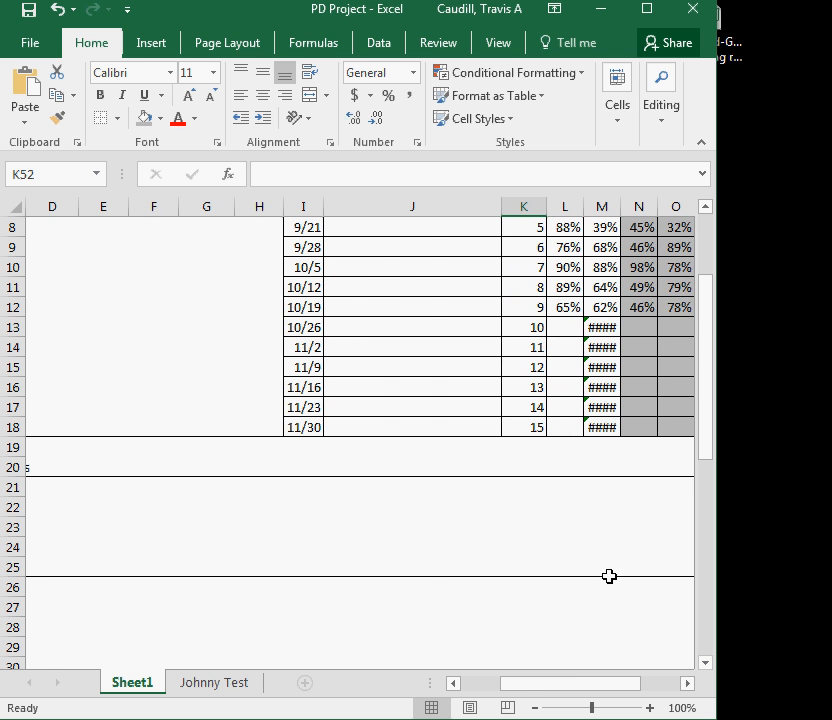
{"action": "left_click_drag", "start_coordinate": [562, 690], "coordinate": [530, 690]}
{"action": "scroll", "coordinate": [488, 570], "scroll_direction": "down", "scroll_amount": 6}
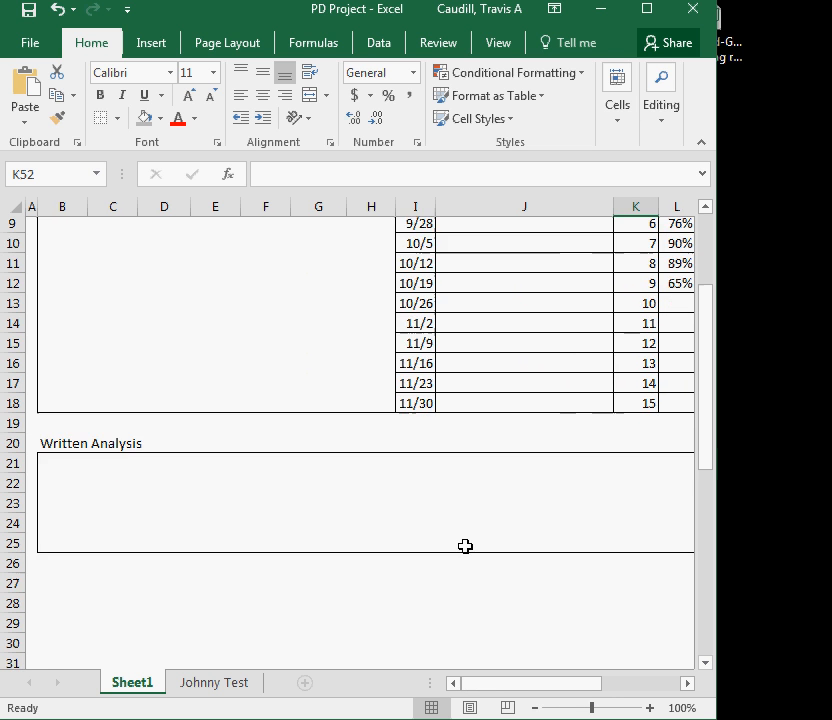
{"action": "scroll", "coordinate": [546, 620], "scroll_direction": "down", "scroll_amount": 2}
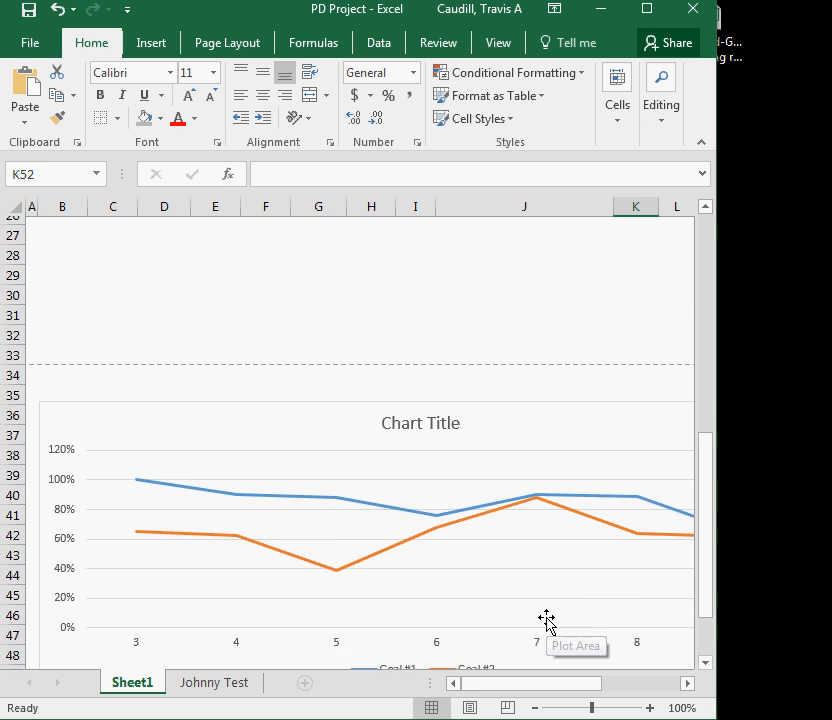
{"action": "left_click_drag", "start_coordinate": [727, 507], "coordinate": [830, 505]}
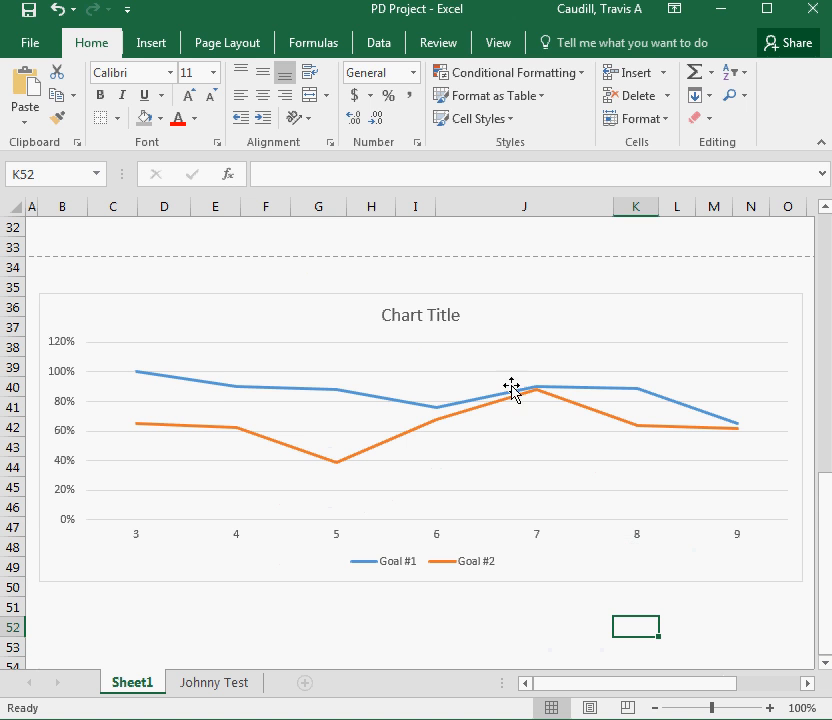
{"action": "left_click", "coordinate": [58, 372]}
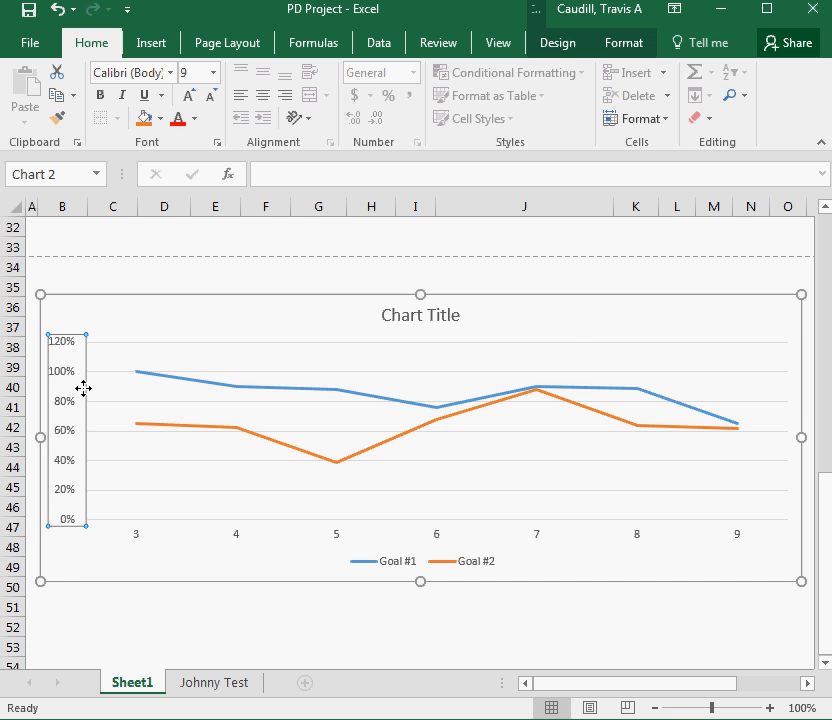
{"action": "left_click", "coordinate": [100, 325]}
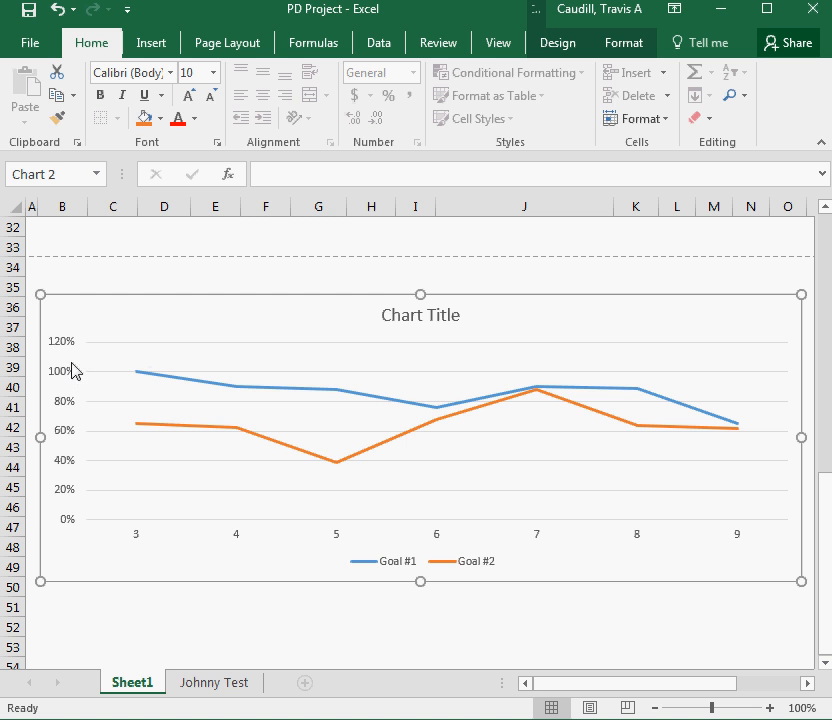
{"action": "left_click", "coordinate": [66, 377]}
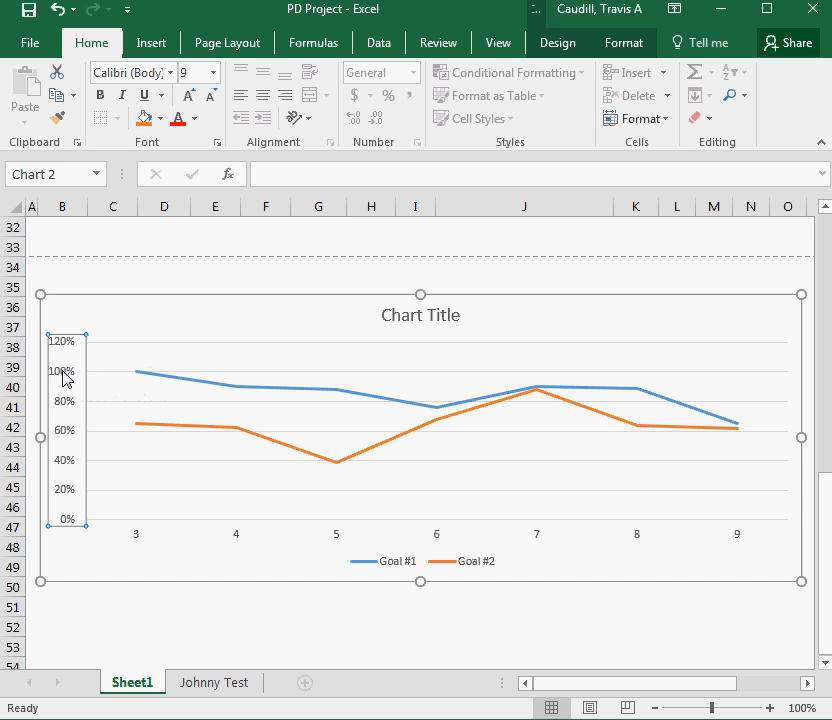
{"action": "left_click", "coordinate": [100, 329]}
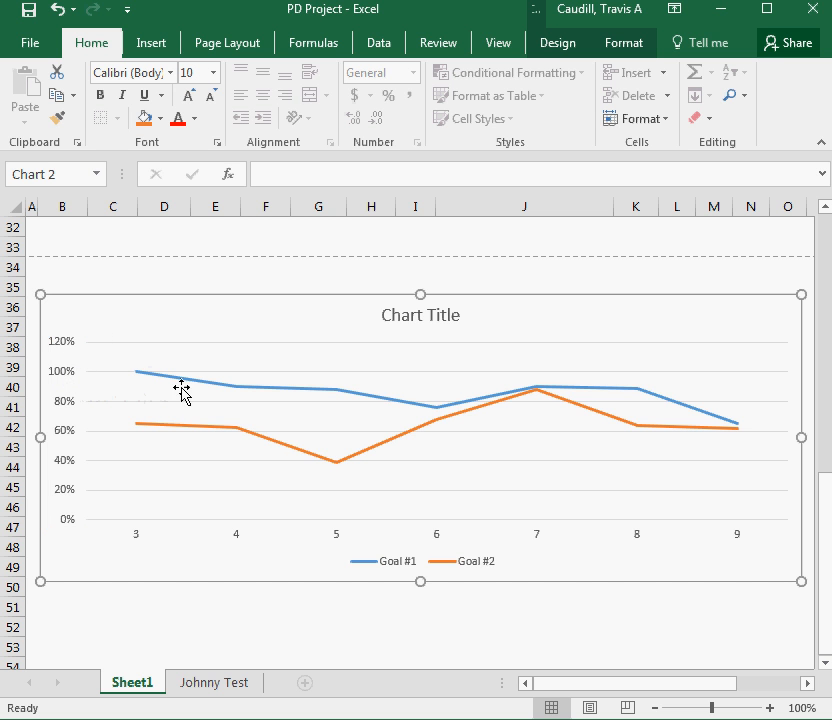
{"action": "left_click", "coordinate": [66, 377]}
{"action": "right_click", "coordinate": [64, 377]}
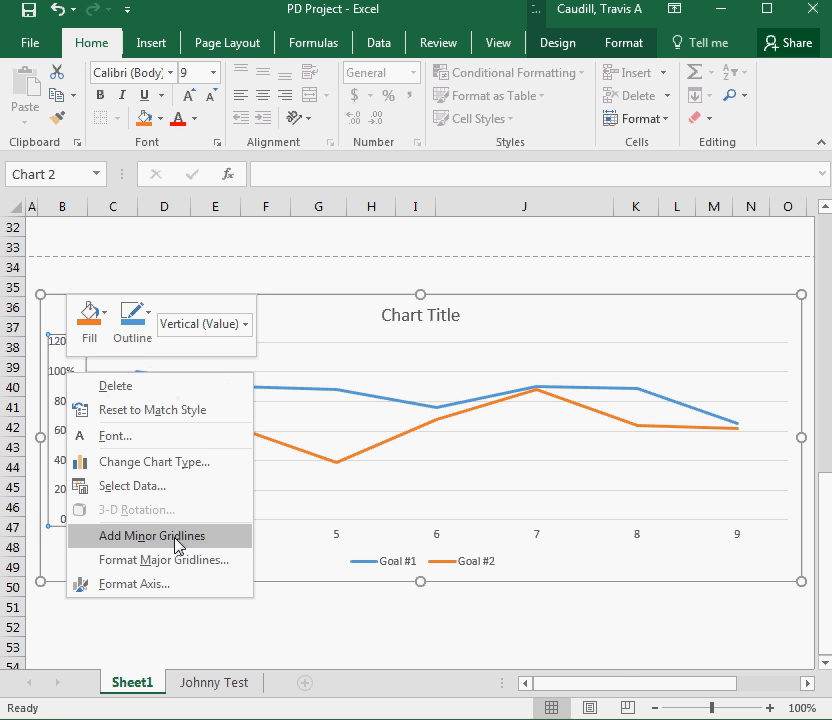
{"action": "left_click", "coordinate": [125, 585]}
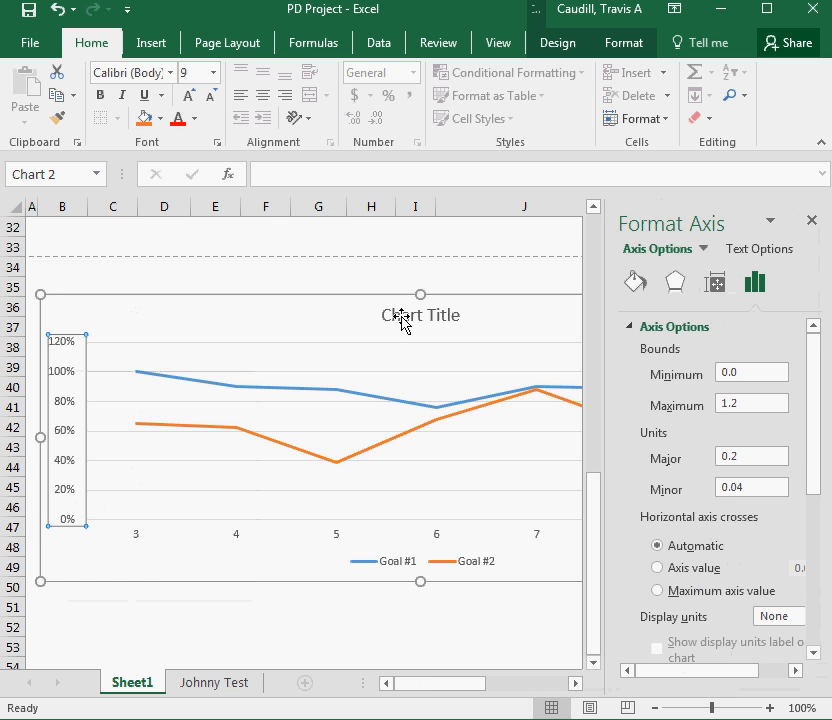
{"action": "left_click", "coordinate": [811, 220]}
{"action": "left_click", "coordinate": [340, 285]}
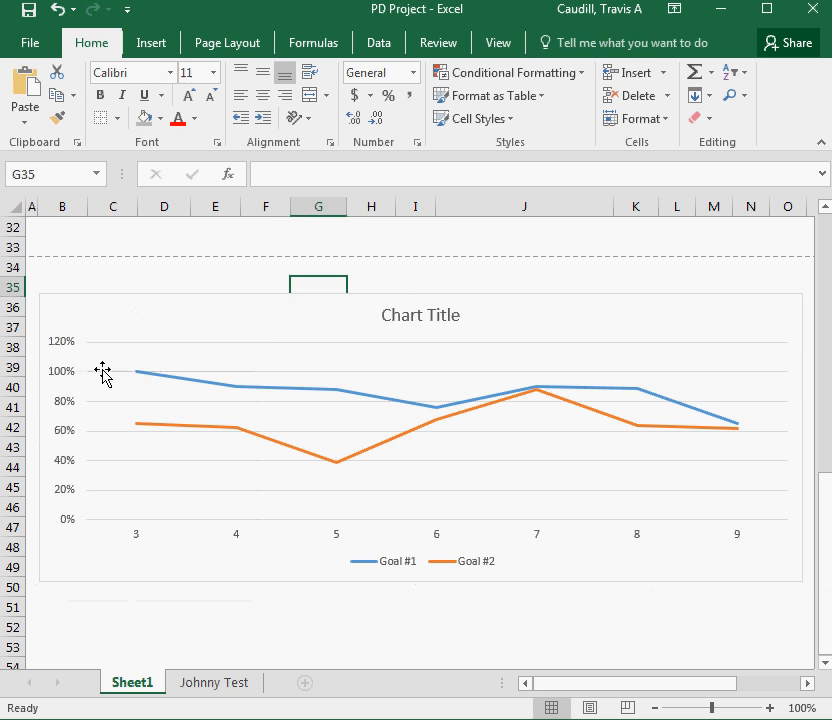
Set the vertical axis maximum bound to 1.0 so the scale tops out at 100%
{"action": "left_click", "coordinate": [68, 350]}
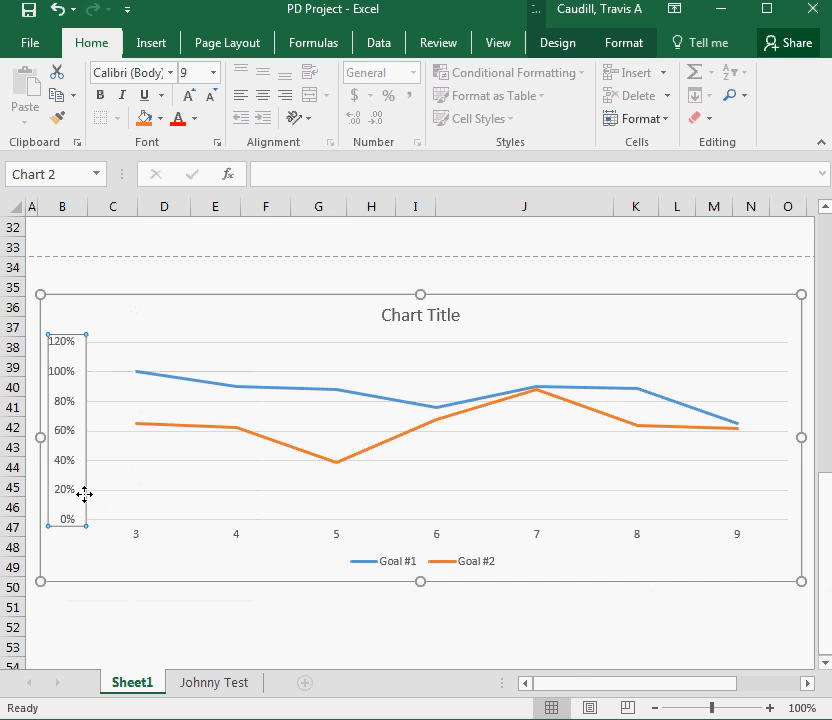
{"action": "right_click", "coordinate": [72, 383]}
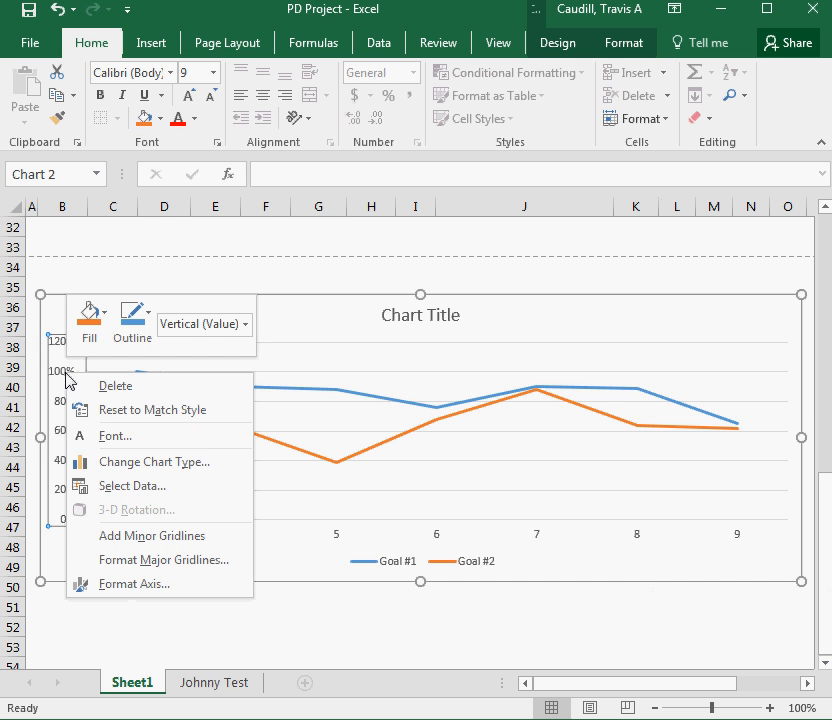
{"action": "left_click", "coordinate": [145, 598]}
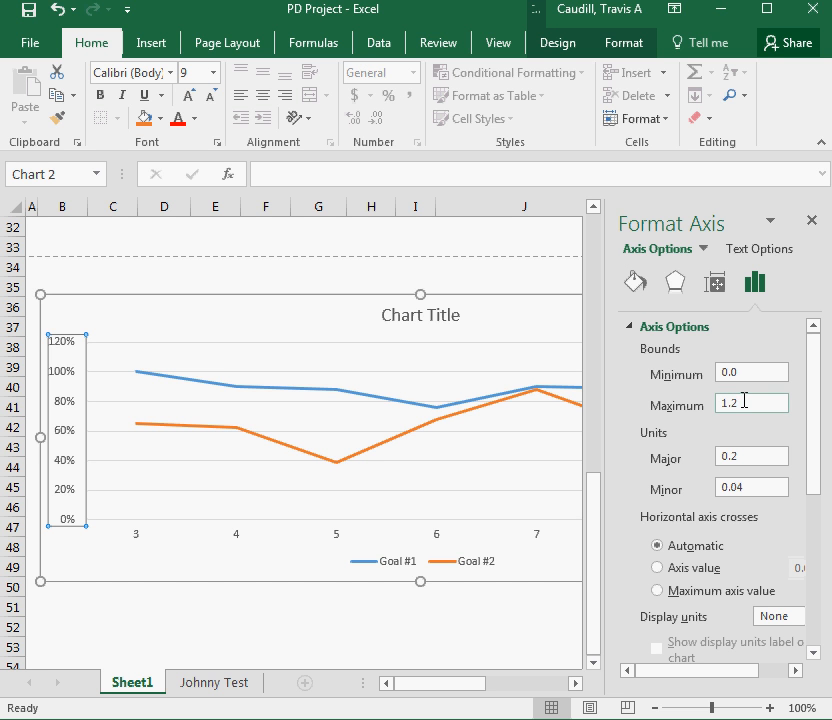
{"action": "left_click", "coordinate": [747, 403]}
{"action": "scroll", "coordinate": [687, 501], "scroll_direction": "down", "scroll_amount": 3}
{"action": "scroll", "coordinate": [700, 501], "scroll_direction": "down", "scroll_amount": 3}
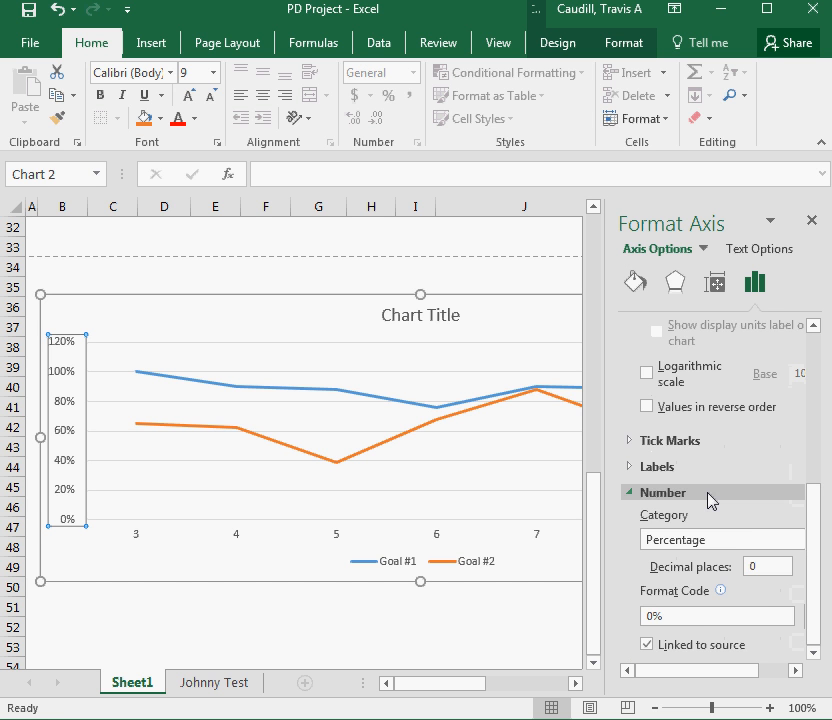
{"action": "scroll", "coordinate": [755, 516], "scroll_direction": "up", "scroll_amount": 5}
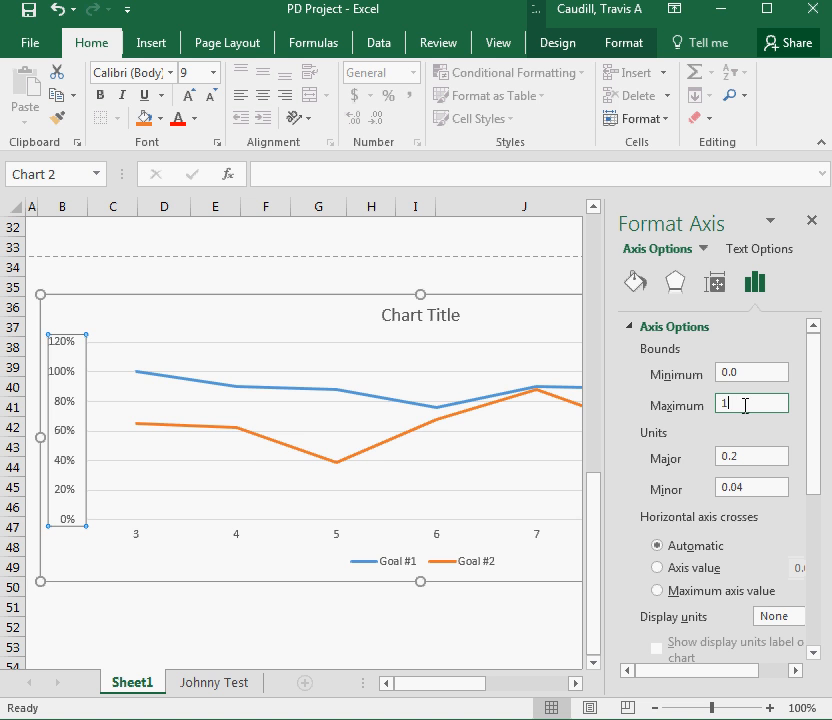
{"action": "key", "text": "Return"}
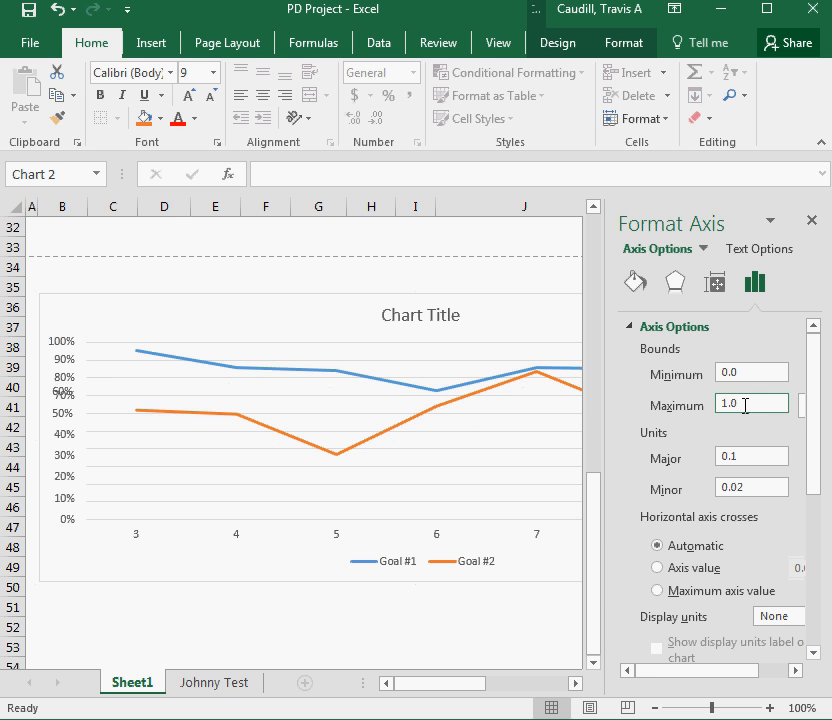
{"action": "left_click", "coordinate": [244, 328]}
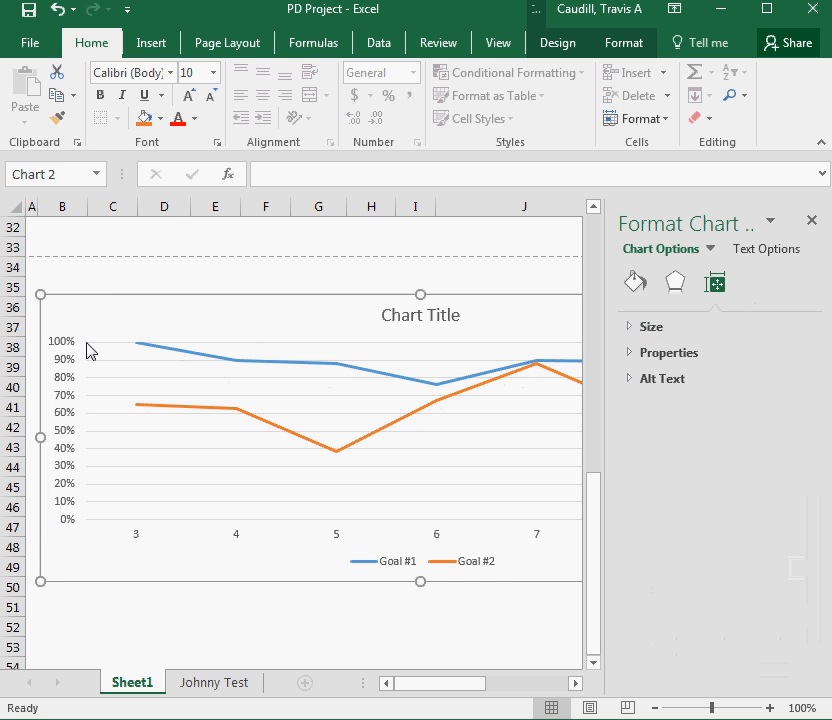
{"action": "left_click", "coordinate": [813, 222]}
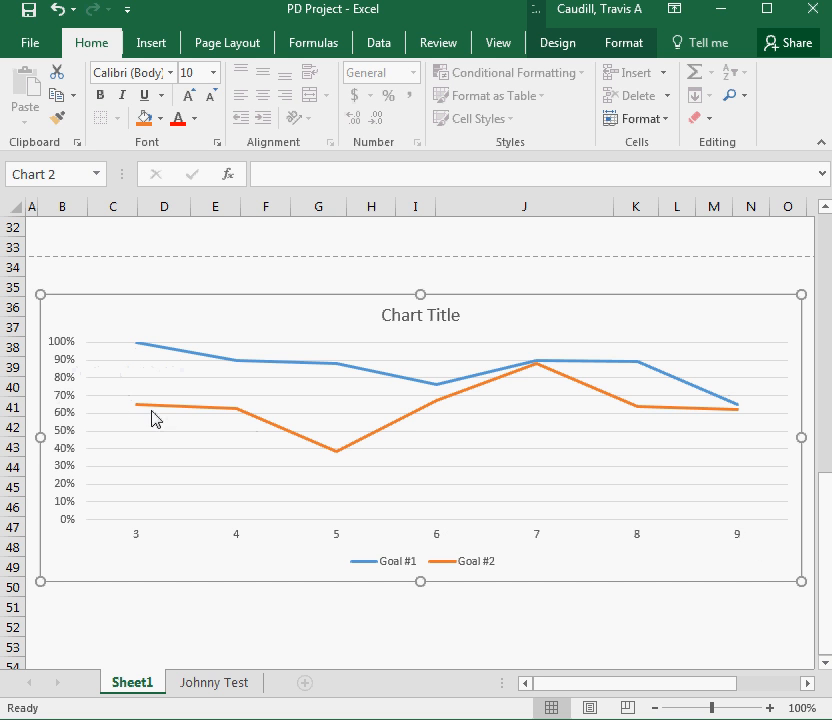
Replace the Goal #2 scores for weeks 3 to 9 with 60, 65, 70, 68, 60, 69 and 65 percent
{"action": "mouse_move", "coordinate": [137, 408]}
{"action": "scroll", "coordinate": [451, 437], "scroll_direction": "up", "scroll_amount": 8}
{"action": "scroll", "coordinate": [457, 430], "scroll_direction": "up", "scroll_amount": 2}
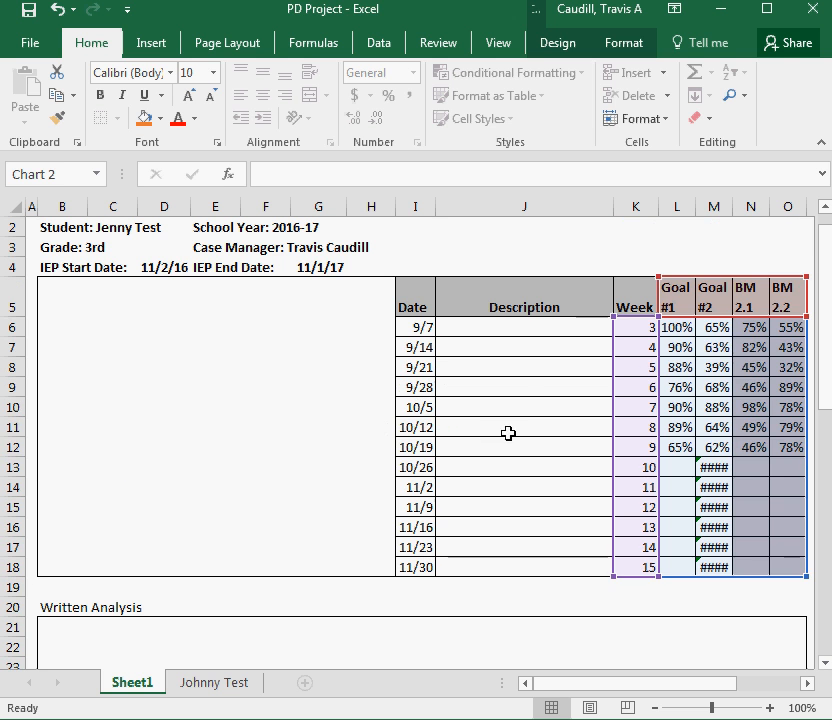
{"action": "left_click", "coordinate": [750, 367]}
{"action": "left_click", "coordinate": [758, 447]}
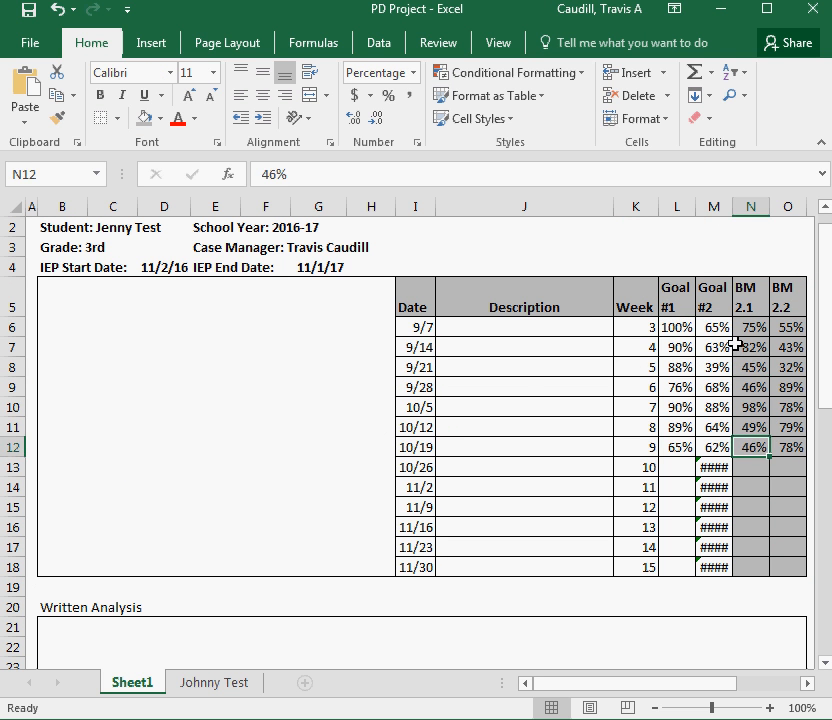
{"action": "left_click", "coordinate": [713, 327]}
{"action": "left_click", "coordinate": [788, 427]}
{"action": "left_click", "coordinate": [713, 328]}
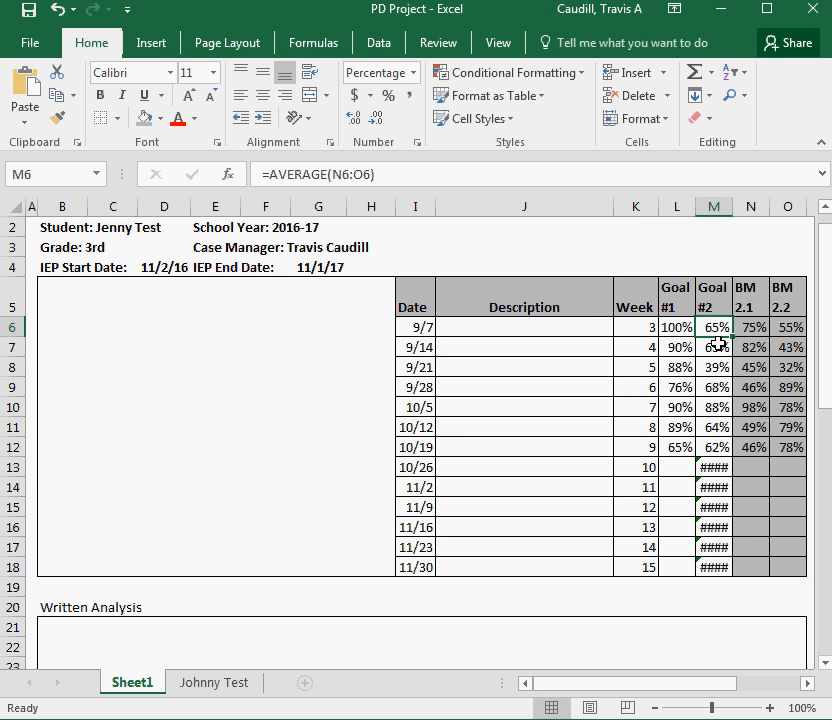
{"action": "type", "text": "60"}
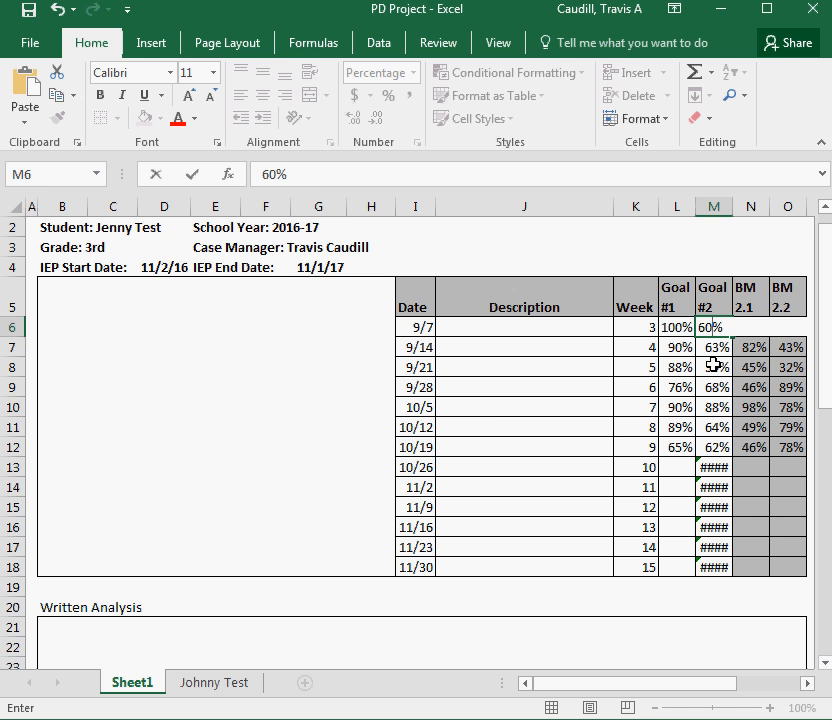
{"action": "key", "text": "Return"}
{"action": "type", "text": "65"}
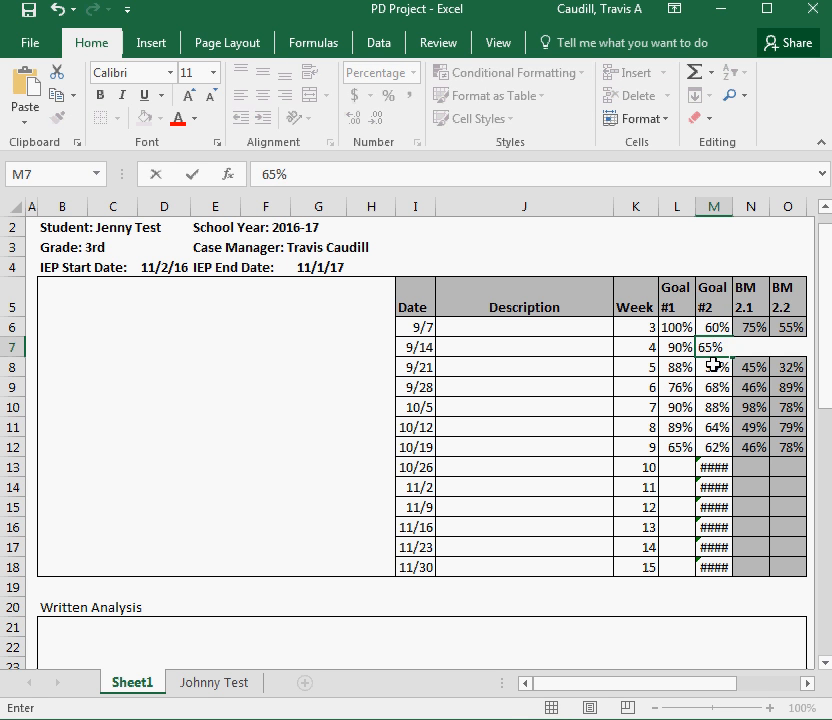
{"action": "key", "text": "Return"}
{"action": "type", "text": "70"}
{"action": "key", "text": "Return"}
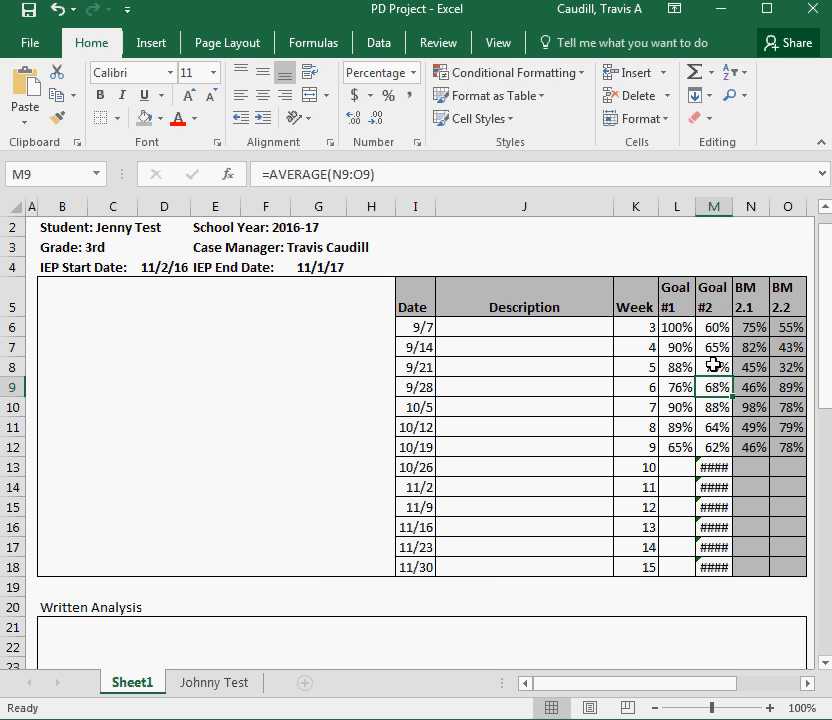
{"action": "type", "text": "68"}
{"action": "key", "text": "Return"}
{"action": "type", "text": "60"}
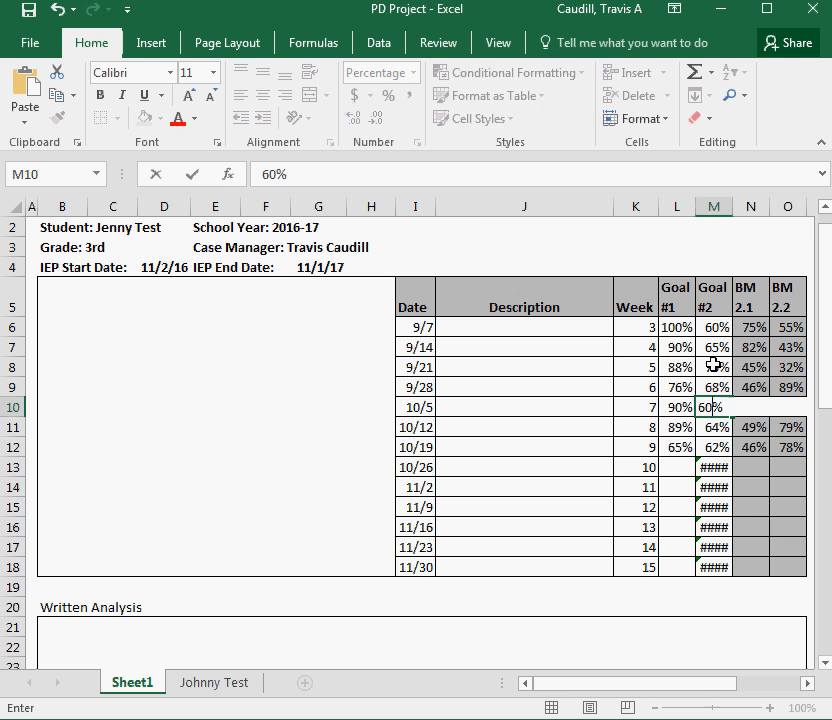
{"action": "key", "text": "Return"}
{"action": "type", "text": "69"}
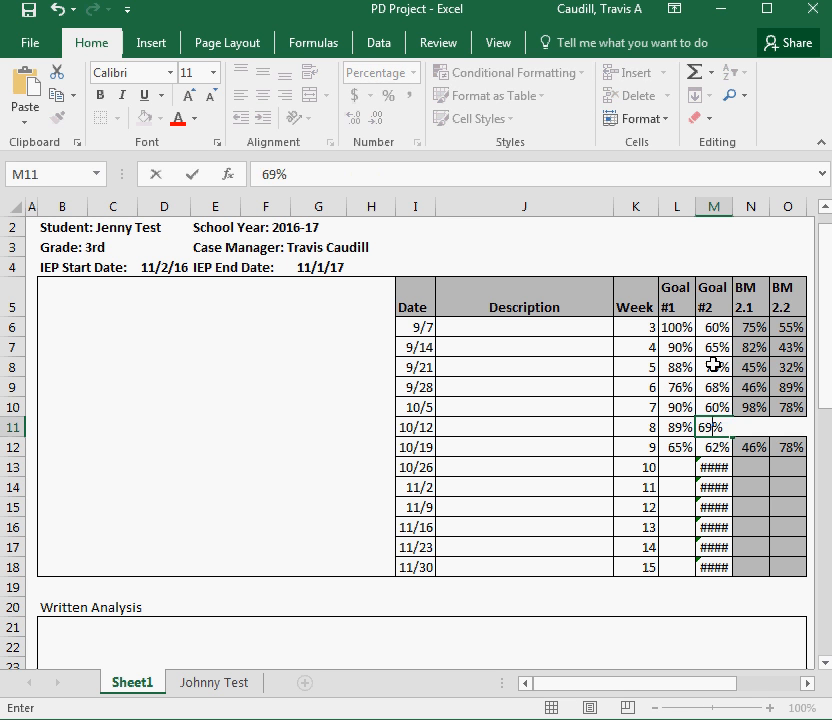
{"action": "key", "text": "Return"}
{"action": "type", "text": "65"}
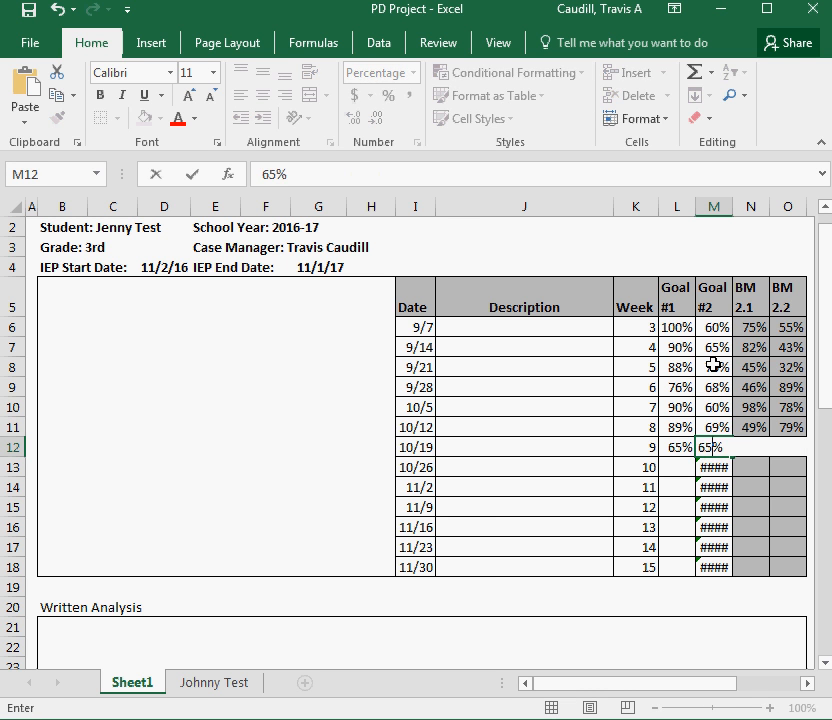
Enter Goal #1 scores for weeks 3 to 9 as 75, 65, 60, 70, 65, 68 and 75 percent
{"action": "key", "text": "Up"}
{"action": "key", "text": "Up"}
{"action": "key", "text": "Up"}
{"action": "key", "text": "Up"}
{"action": "key", "text": "Up"}
{"action": "key", "text": "Up"}
{"action": "key", "text": "Left"}
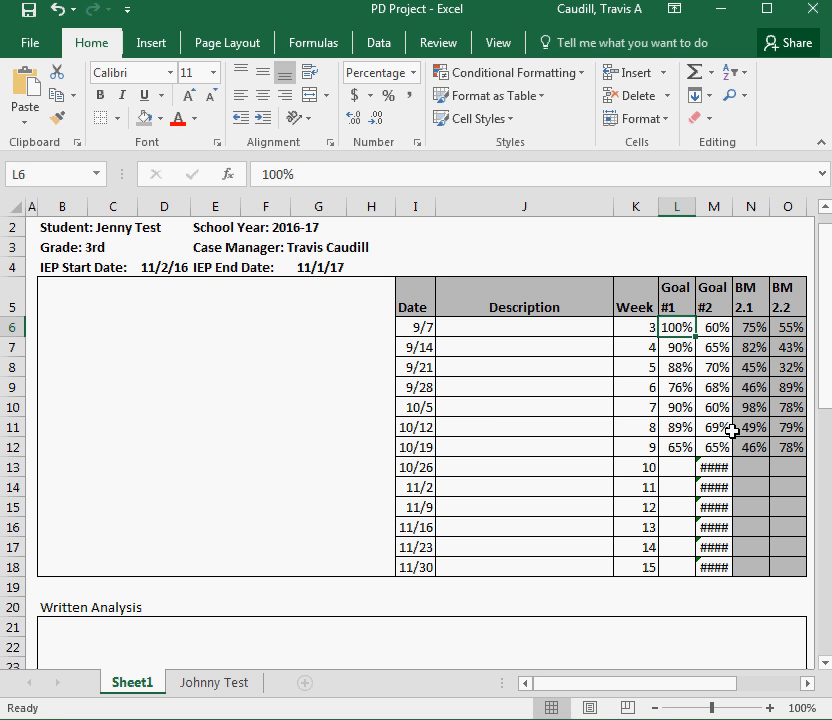
{"action": "type", "text": "75"}
{"action": "key", "text": "Return"}
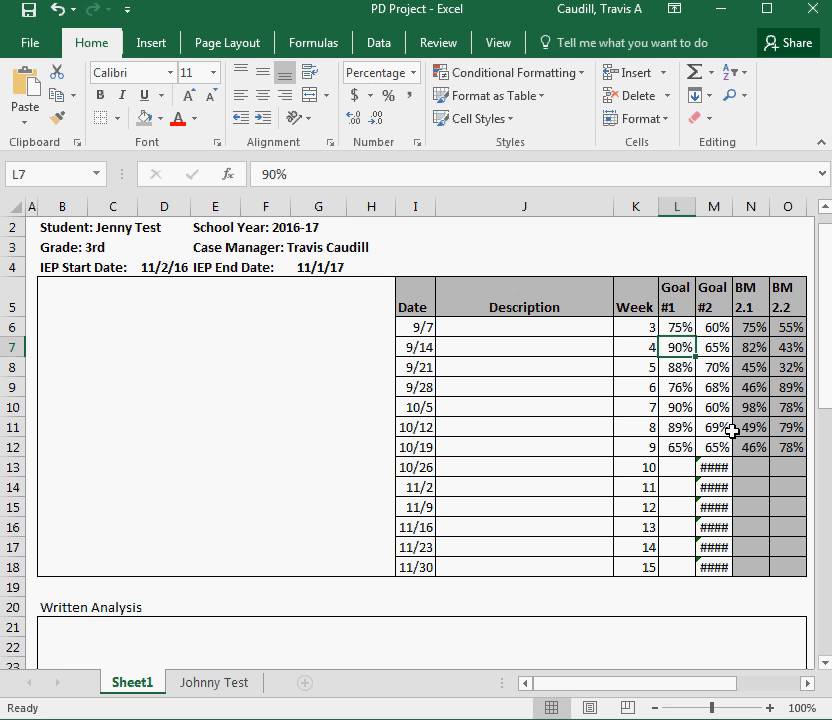
{"action": "type", "text": "65"}
{"action": "key", "text": "Return"}
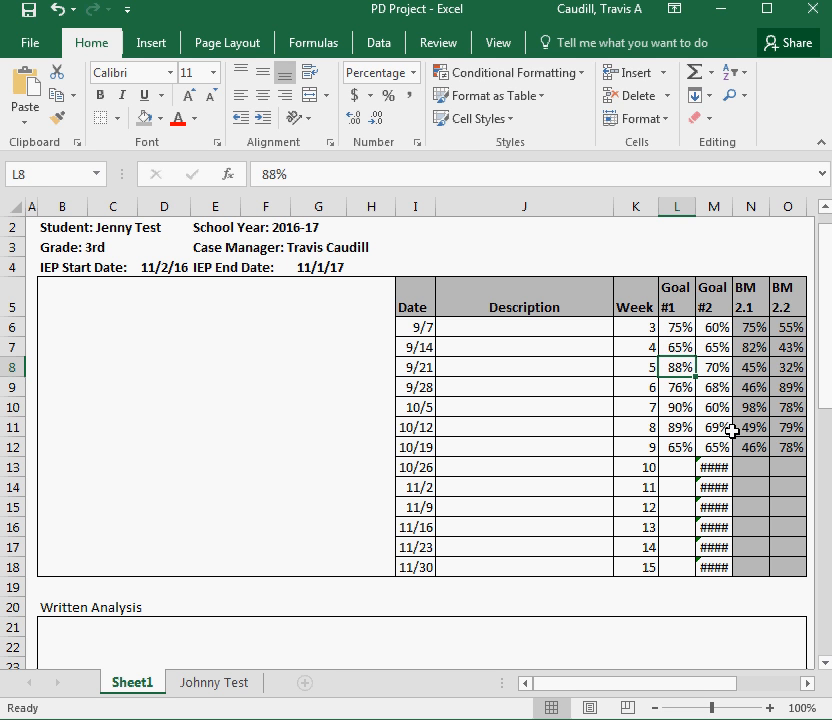
{"action": "type", "text": "60"}
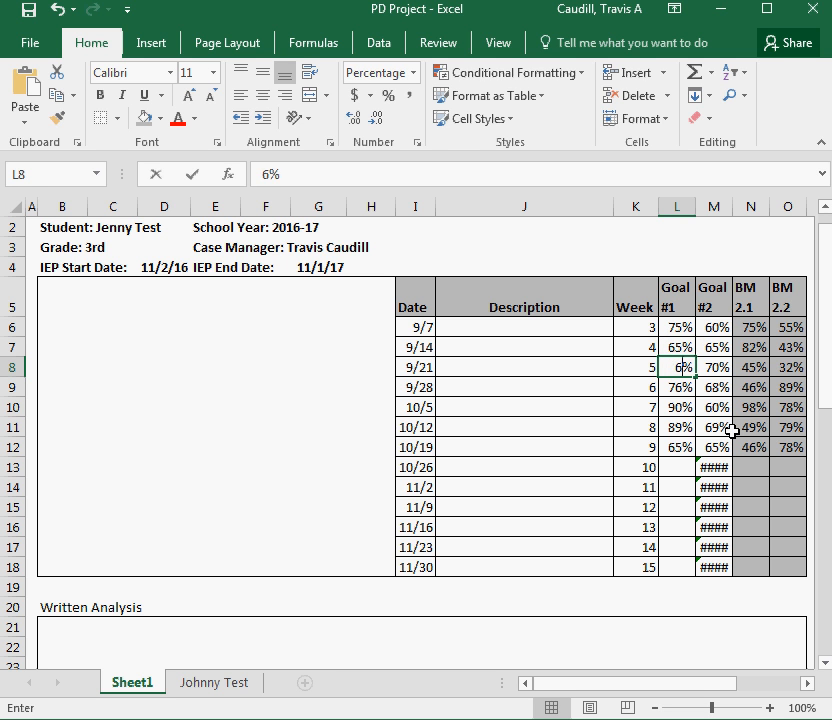
{"action": "key", "text": "Return"}
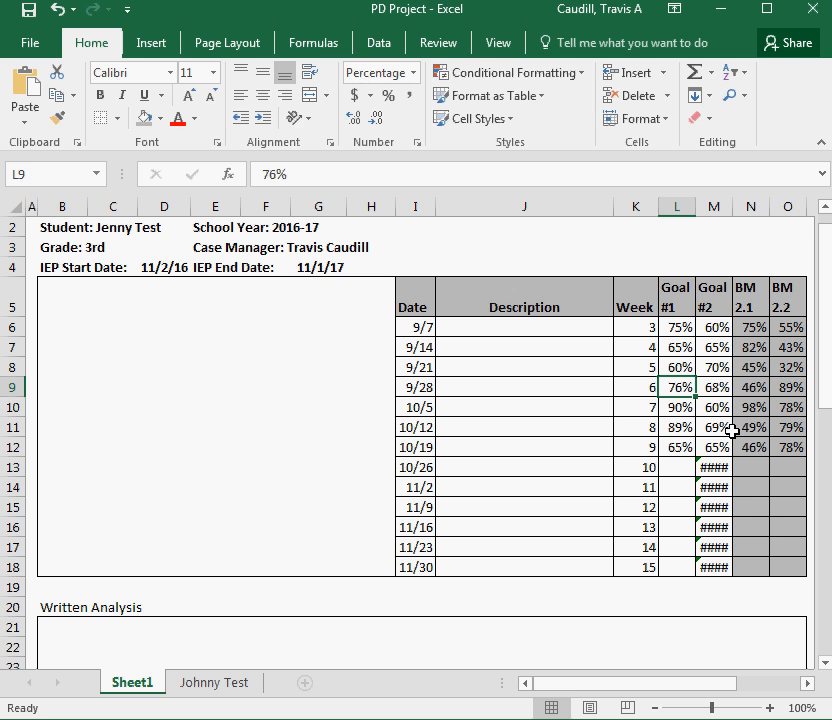
{"action": "type", "text": "90"}
{"action": "key", "text": "Return"}
{"action": "key", "text": "Up"}
{"action": "type", "text": "70"}
{"action": "key", "text": "Return"}
{"action": "type", "text": "65"}
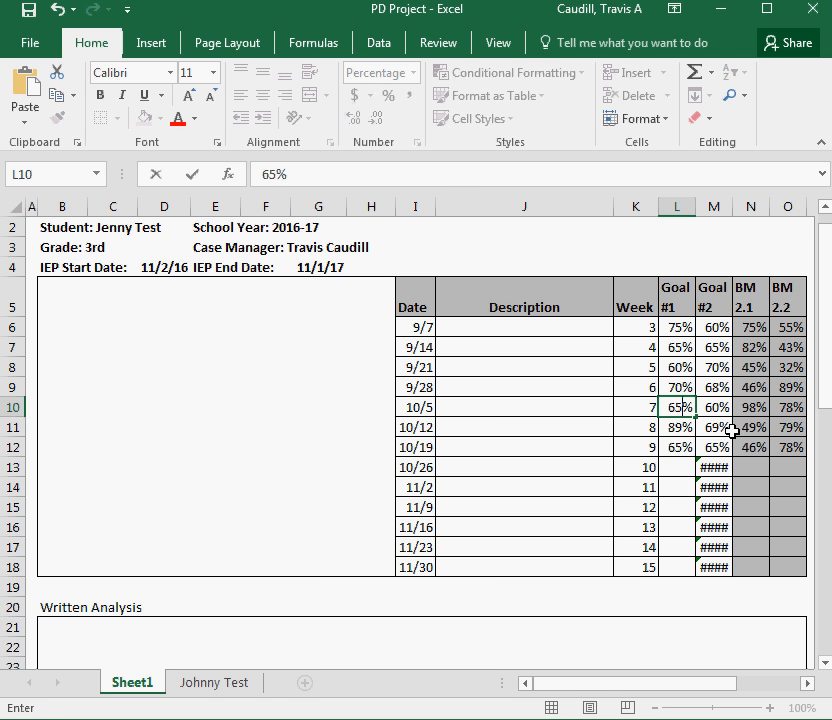
{"action": "key", "text": "Return"}
{"action": "type", "text": "68"}
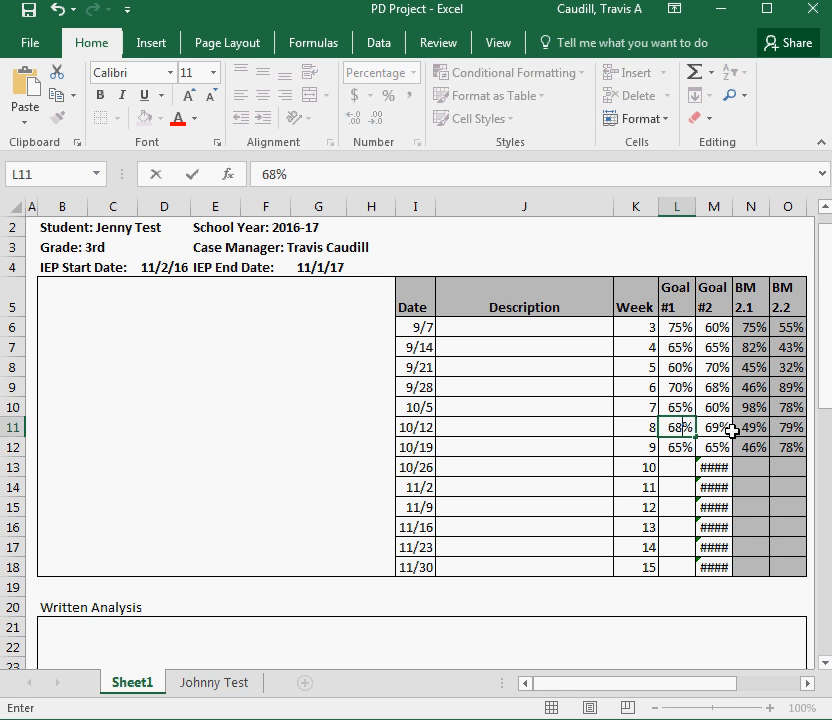
{"action": "key", "text": "Return"}
{"action": "type", "text": "75"}
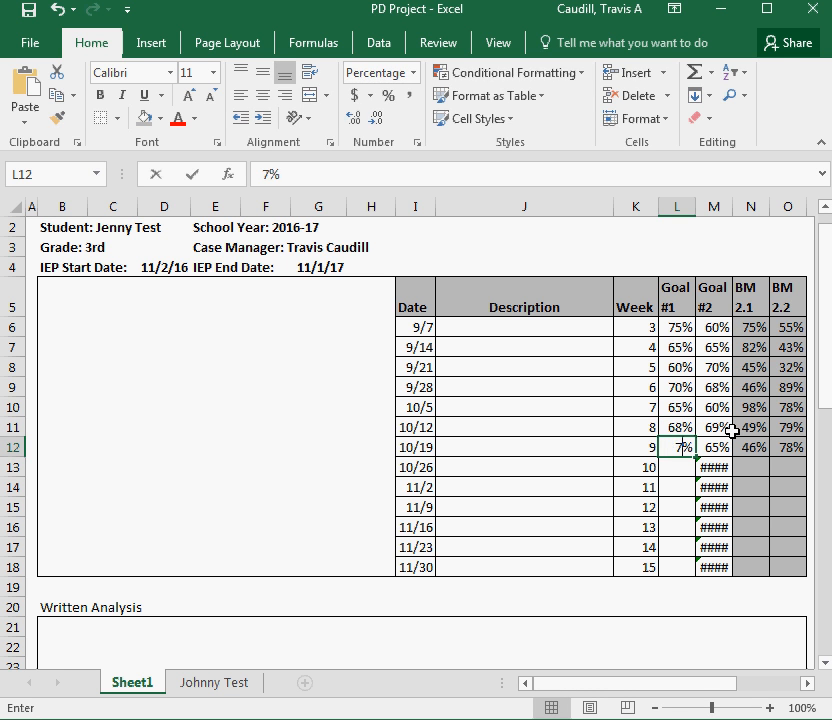
{"action": "key", "text": "Return"}
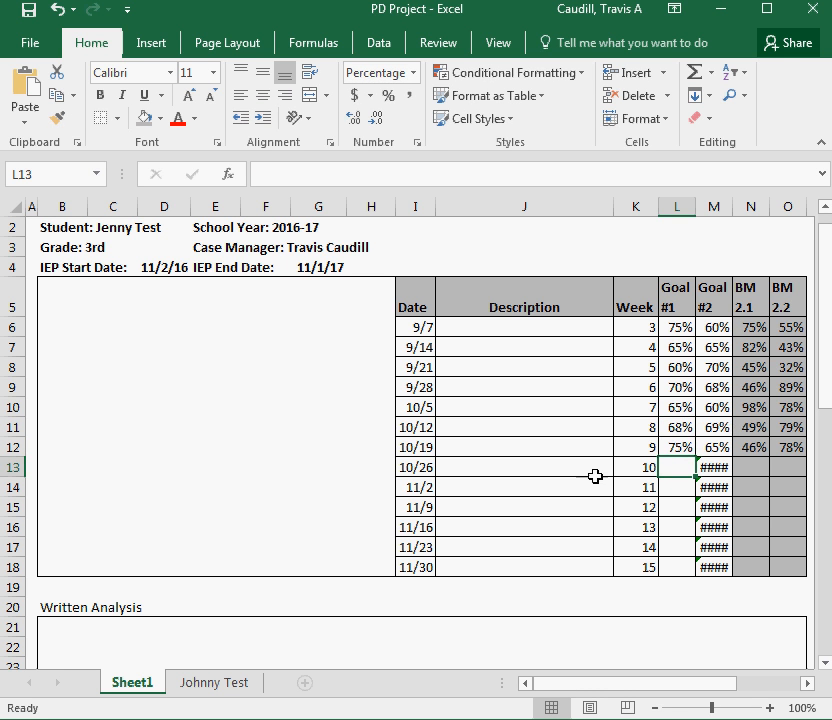
Set the chart's vertical axis minimum bound to 0.5 so the scale starts at 50%
{"action": "scroll", "coordinate": [388, 446], "scroll_direction": "down", "scroll_amount": 8}
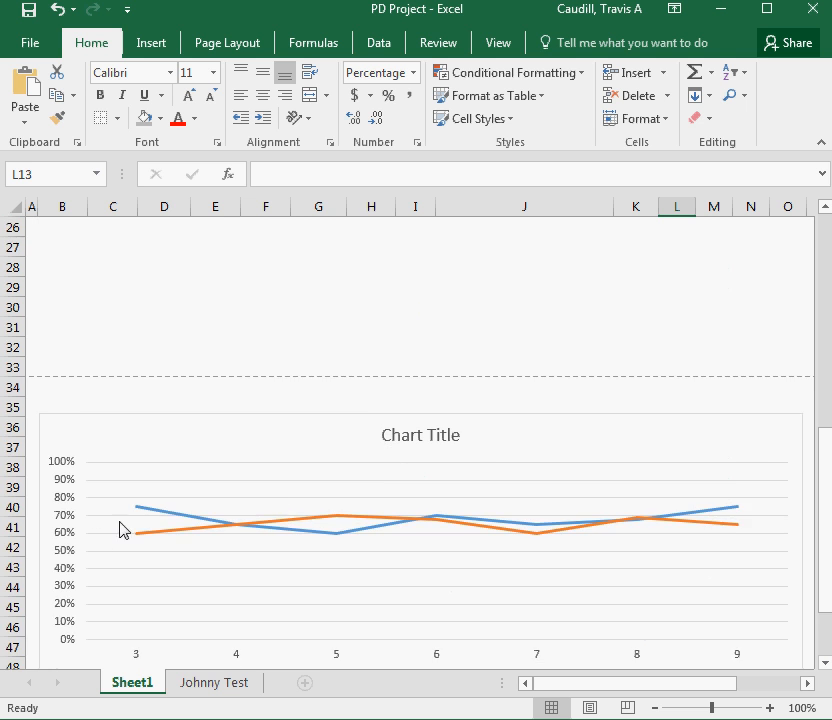
{"action": "scroll", "coordinate": [124, 528], "scroll_direction": "down", "scroll_amount": 1}
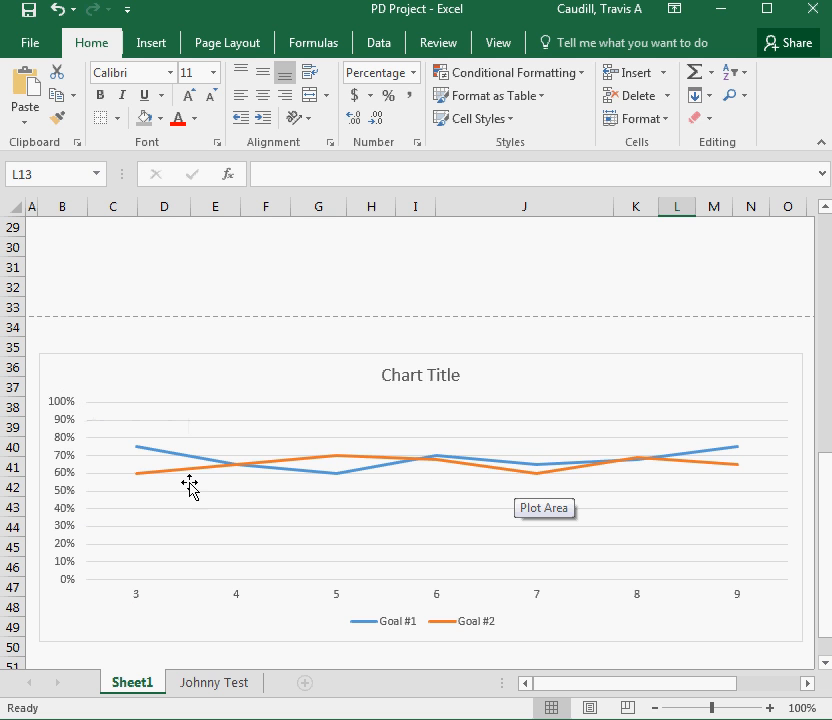
{"action": "mouse_move", "coordinate": [330, 464]}
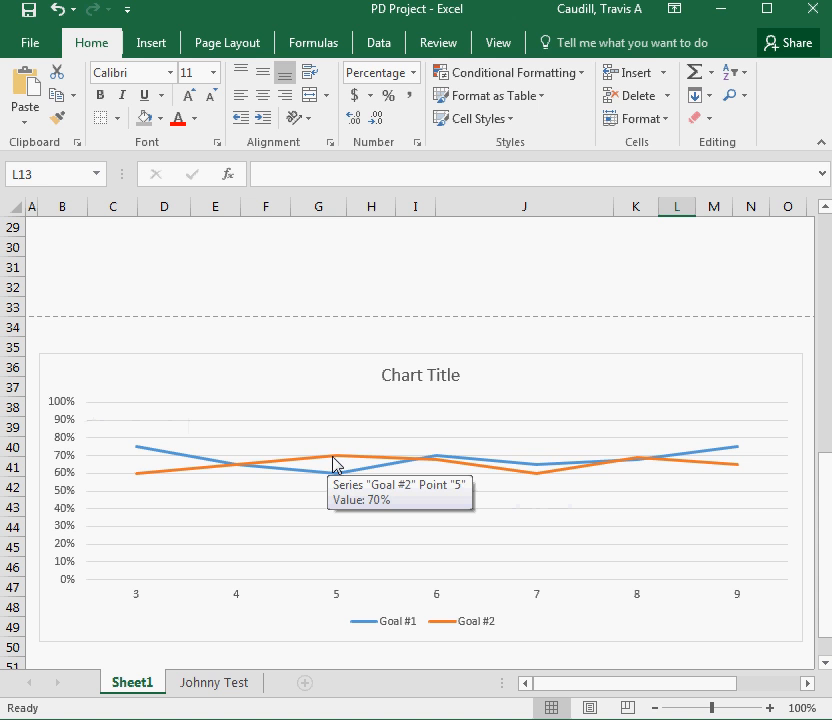
{"action": "left_click", "coordinate": [66, 470]}
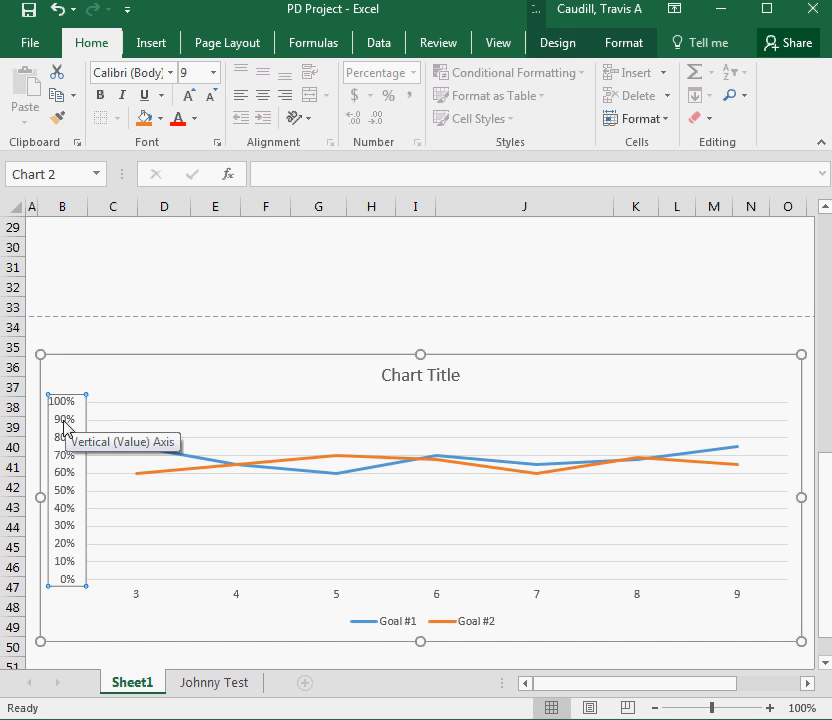
{"action": "right_click", "coordinate": [65, 424]}
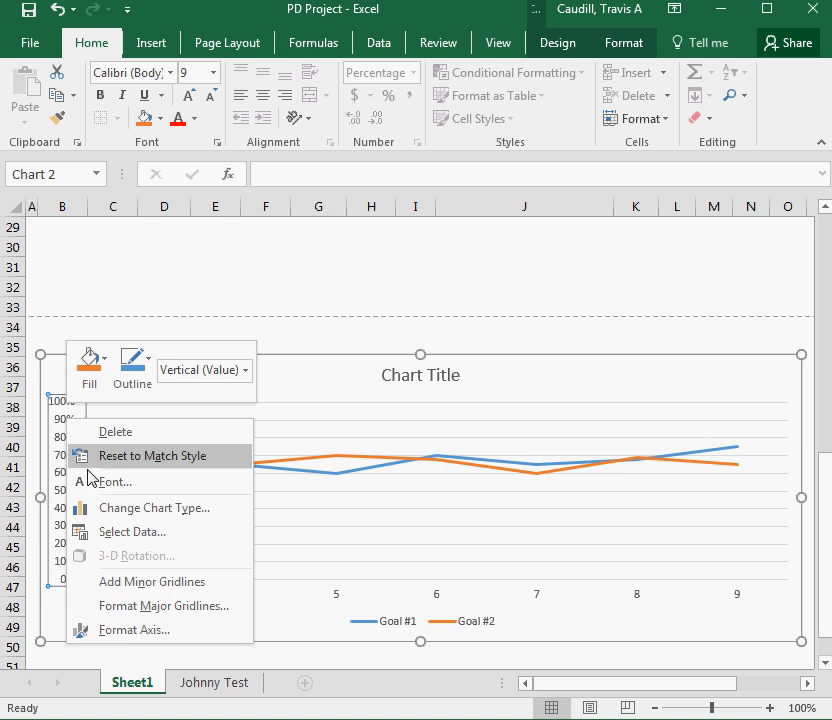
{"action": "left_click", "coordinate": [128, 630]}
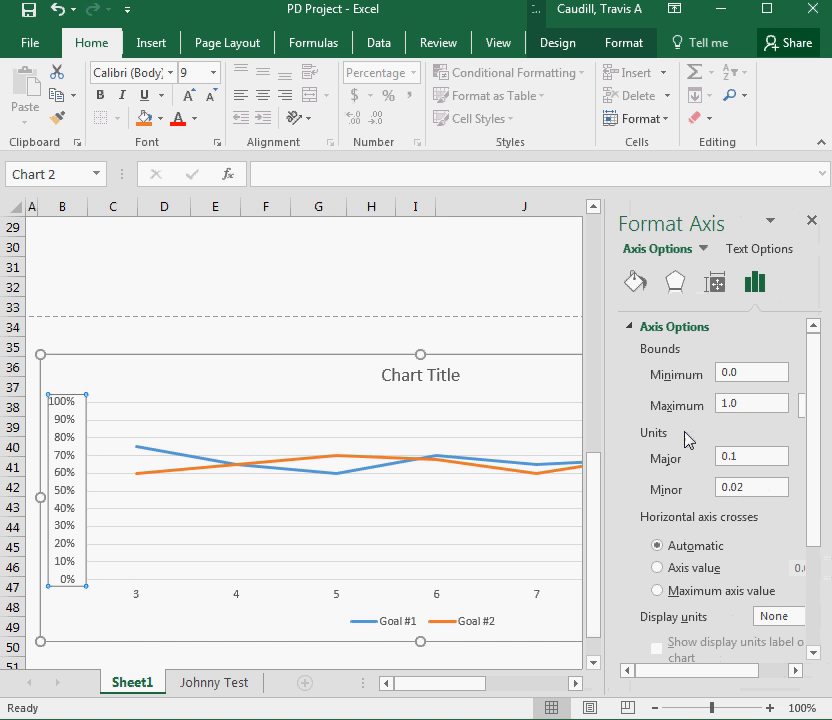
{"action": "left_click", "coordinate": [738, 372]}
{"action": "key", "text": "Return"}
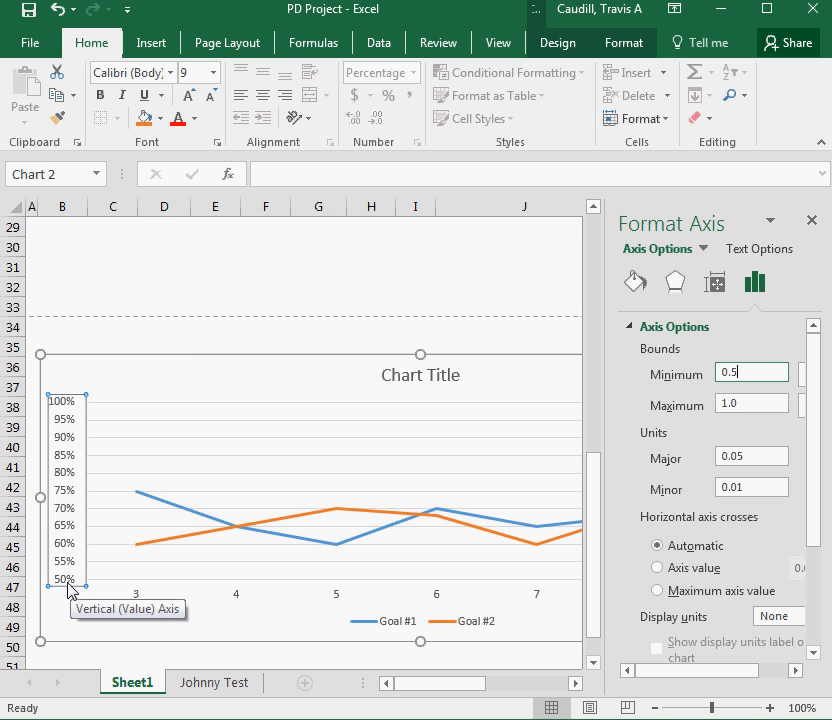
{"action": "left_click", "coordinate": [165, 332]}
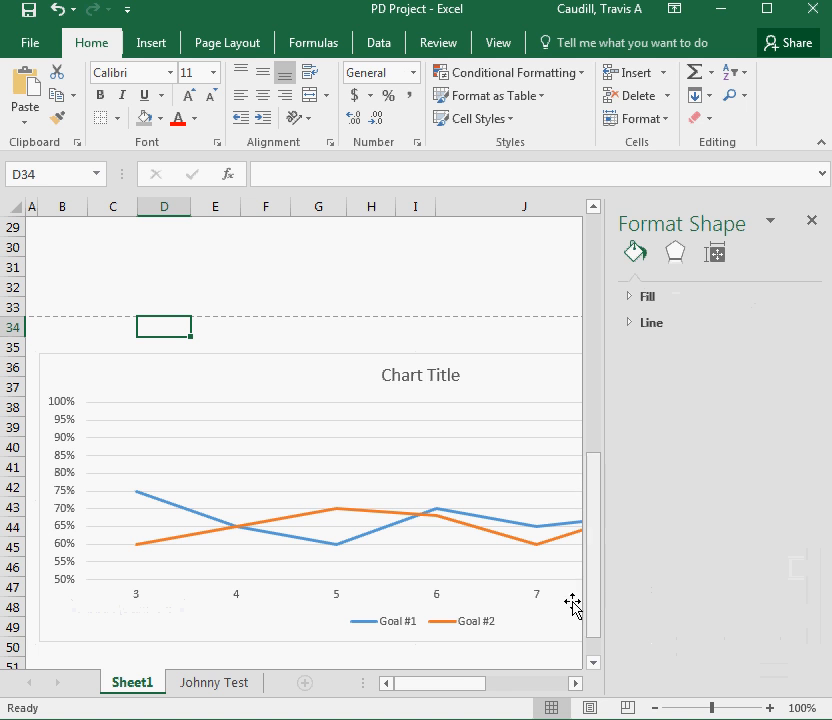
{"action": "left_click", "coordinate": [811, 220]}
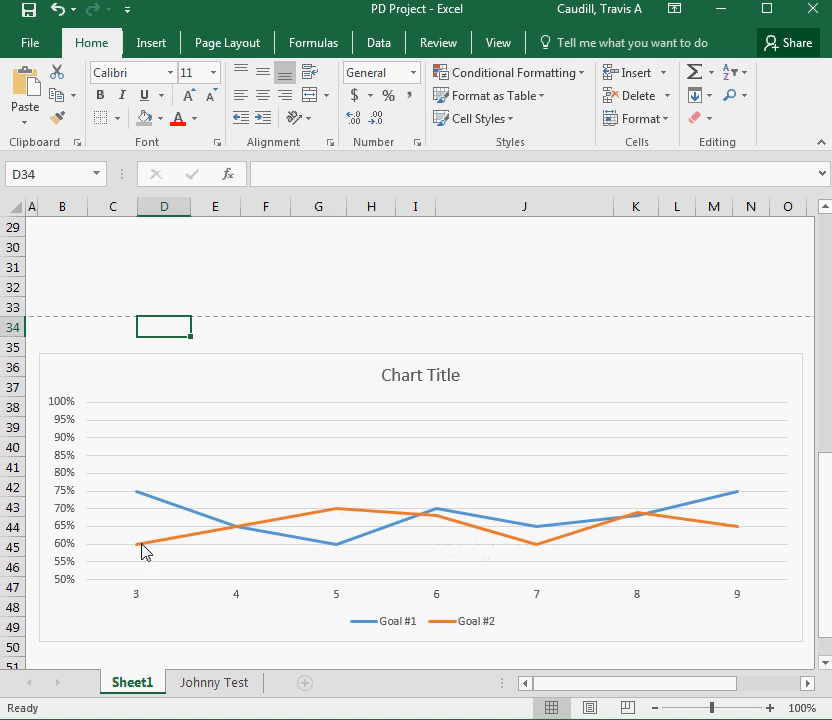
Inspect the individual Goal #1 and Goal #2 data points on the chart
{"action": "mouse_move", "coordinate": [139, 547]}
{"action": "mouse_move", "coordinate": [428, 517]}
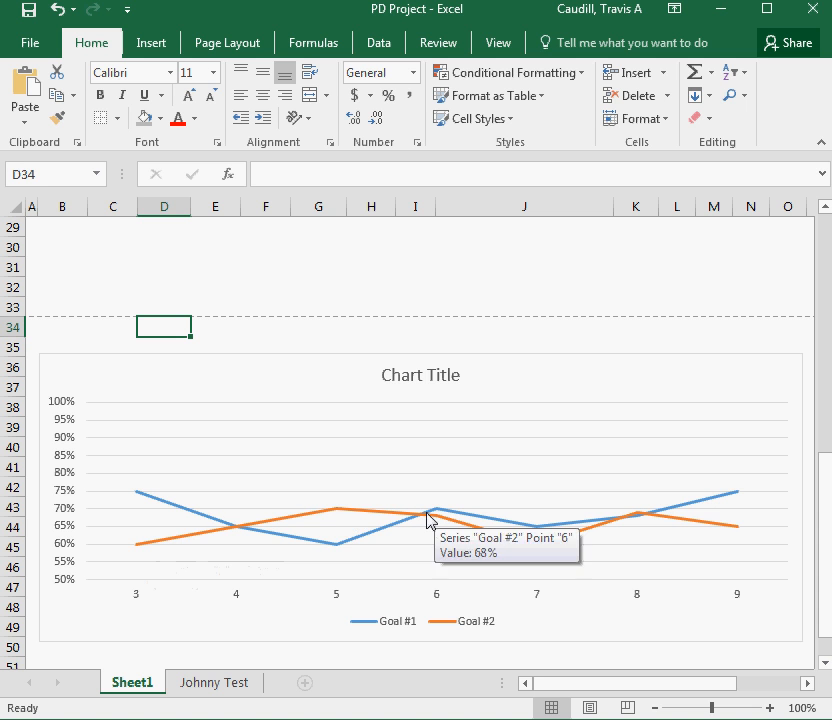
{"action": "mouse_move", "coordinate": [339, 517]}
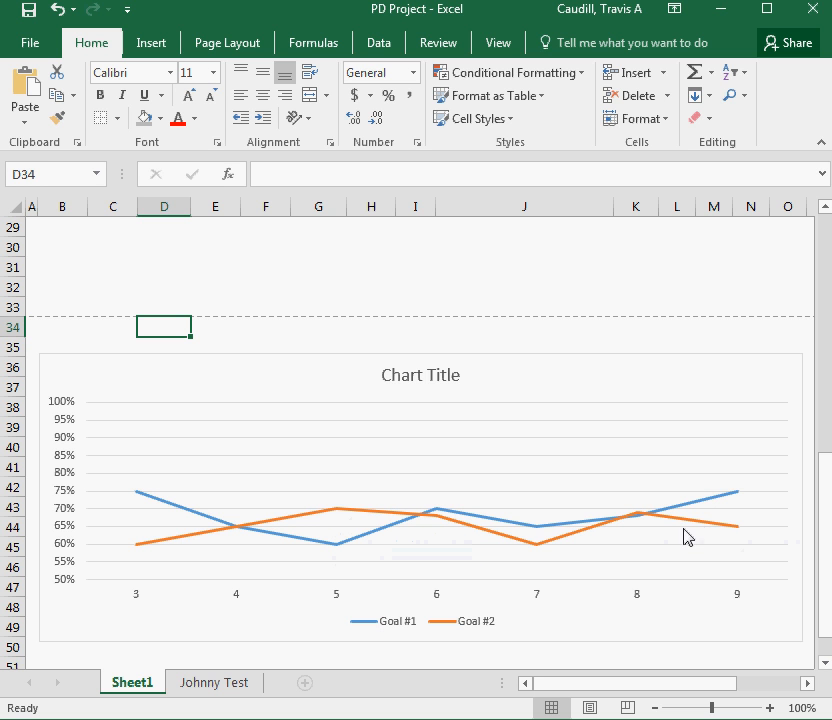
{"action": "mouse_move", "coordinate": [735, 531]}
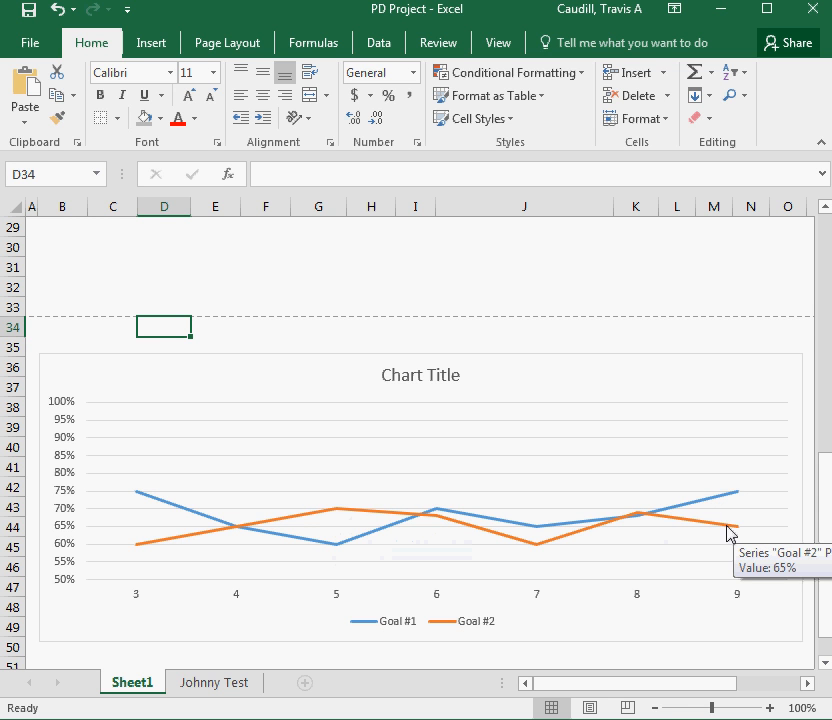
{"action": "left_click", "coordinate": [638, 519]}
{"action": "left_click", "coordinate": [598, 505]}
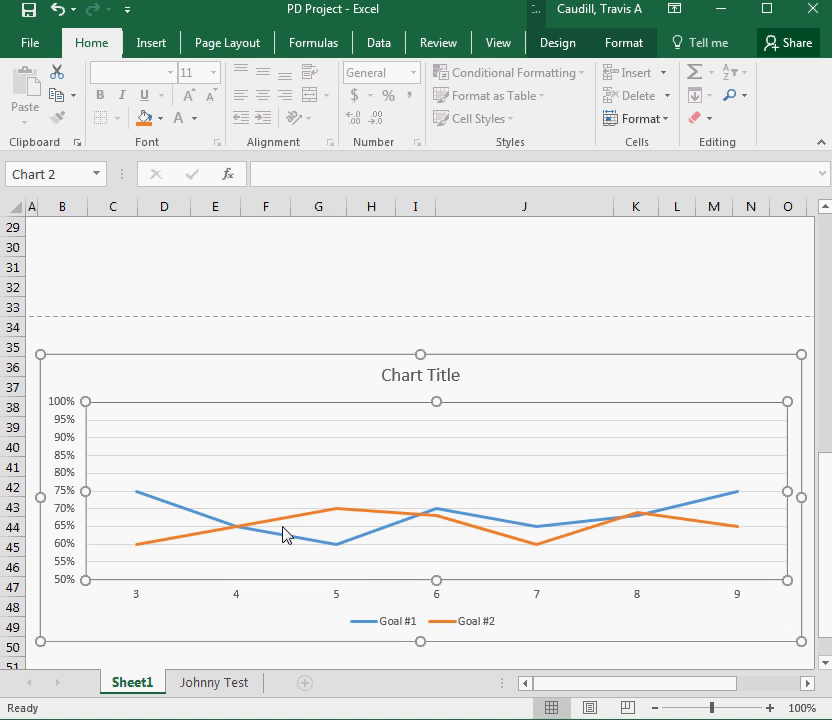
{"action": "mouse_move", "coordinate": [229, 531]}
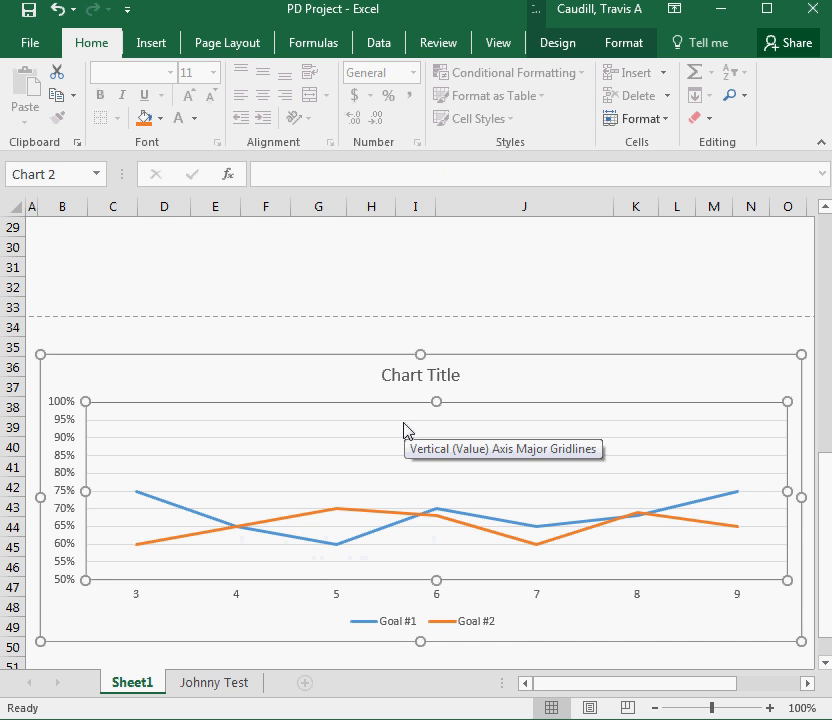
{"action": "left_click", "coordinate": [259, 275]}
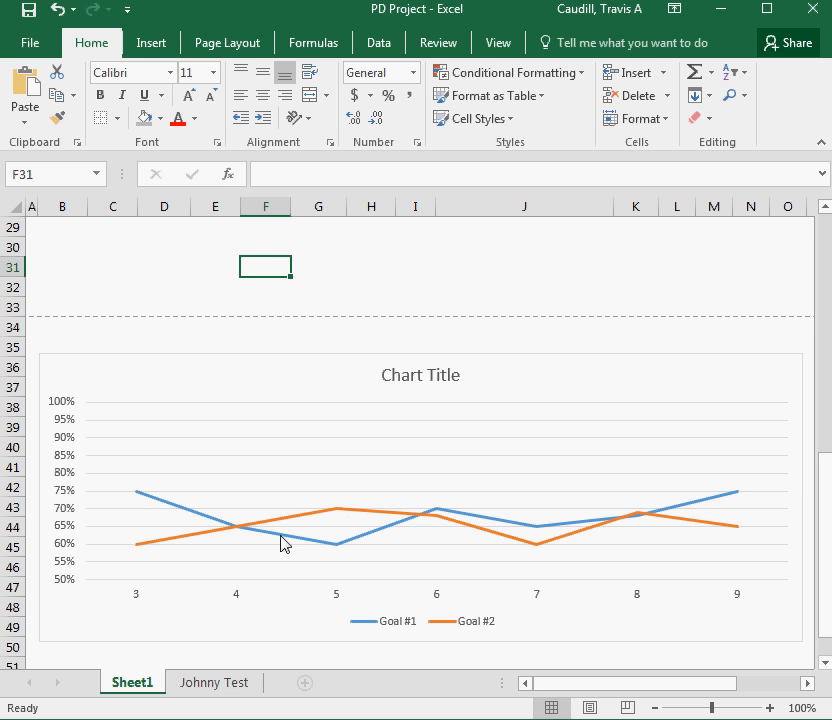
Set the chart's vertical axis minimum bound to 0
{"action": "right_click", "coordinate": [72, 500]}
{"action": "left_click", "coordinate": [108, 480]}
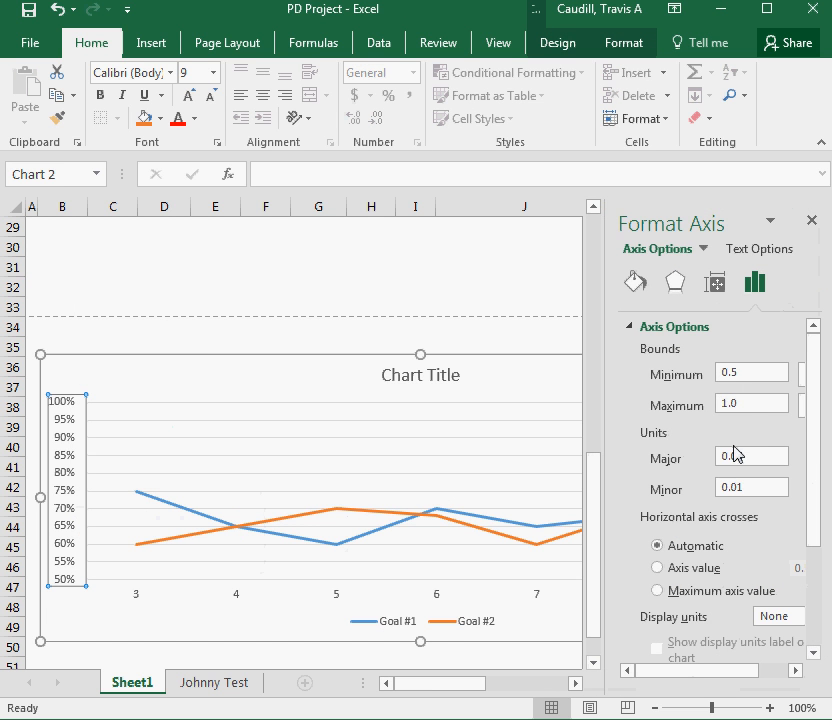
{"action": "left_click", "coordinate": [755, 453]}
{"action": "left_click", "coordinate": [753, 402]}
{"action": "left_click", "coordinate": [741, 374]}
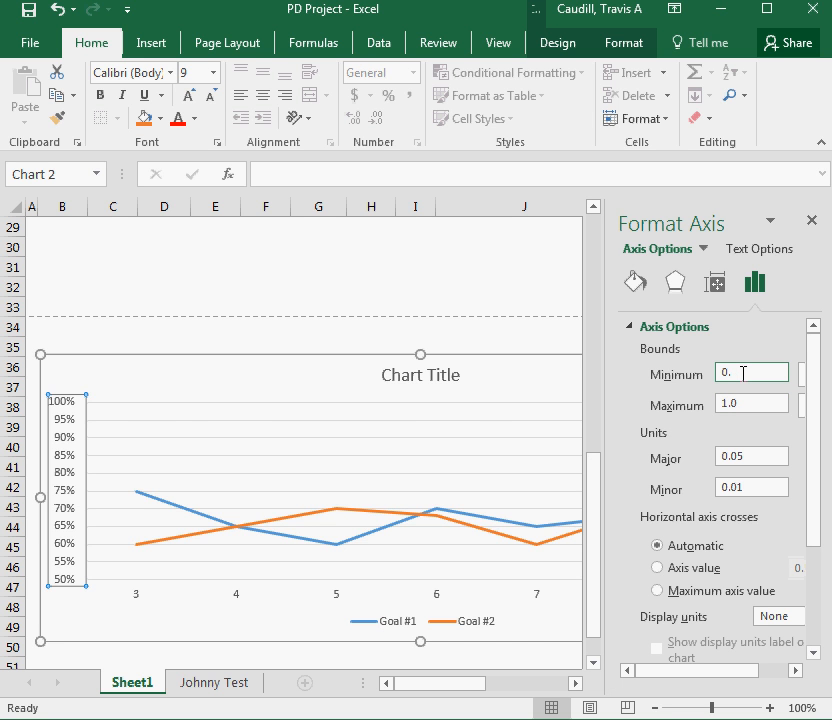
{"action": "type", "text": "0"}
{"action": "key", "text": "Return"}
{"action": "left_click", "coordinate": [218, 465]}
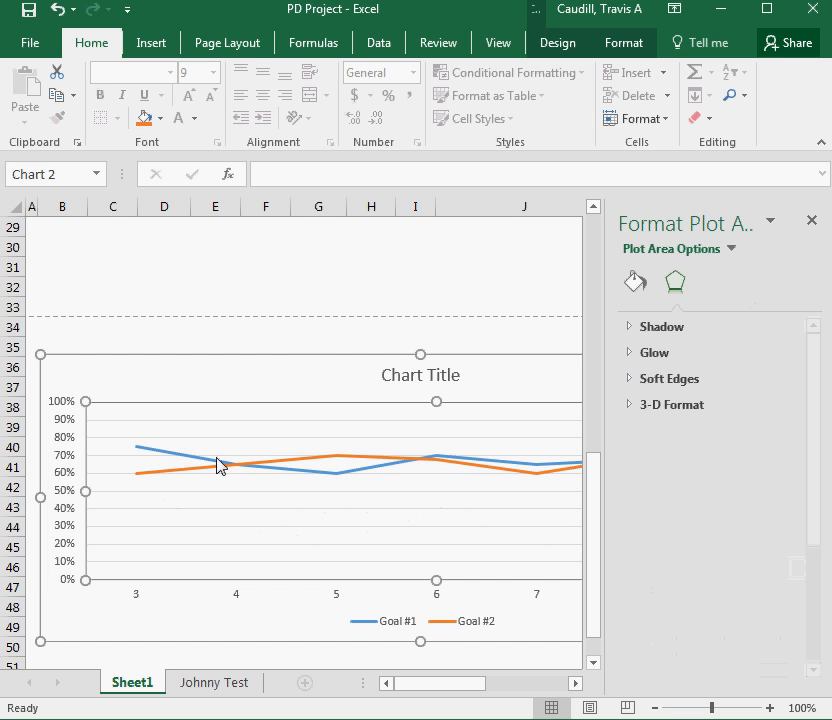
Restore the vertical axis minimum bound to 0.5 and close the Format Axis pane
{"action": "mouse_move", "coordinate": [416, 690]}
{"action": "left_mouse_down"}
{"action": "mouse_move", "coordinate": [475, 691]}
{"action": "mouse_move", "coordinate": [422, 689]}
{"action": "left_mouse_up"}
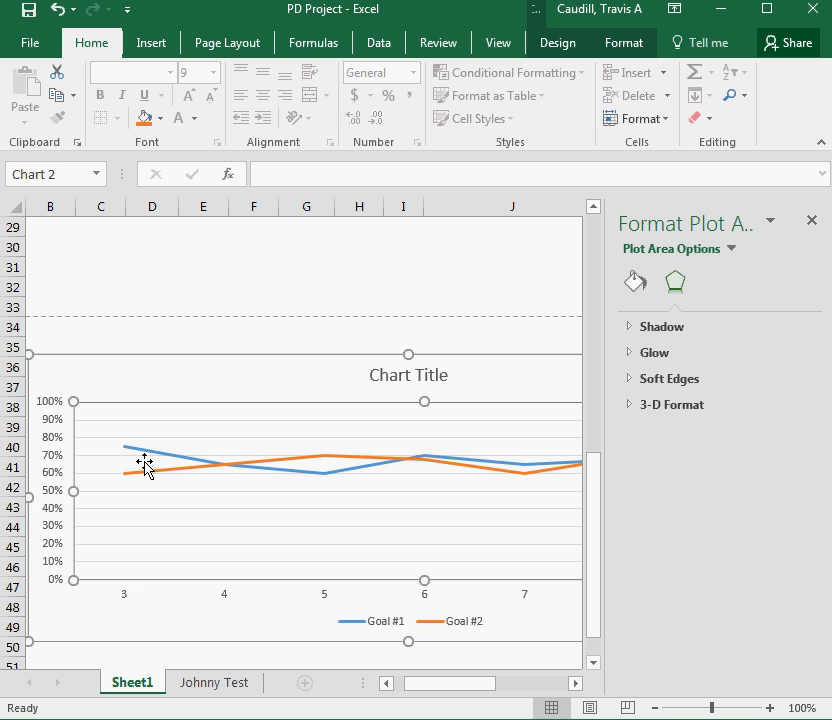
{"action": "right_click", "coordinate": [56, 531]}
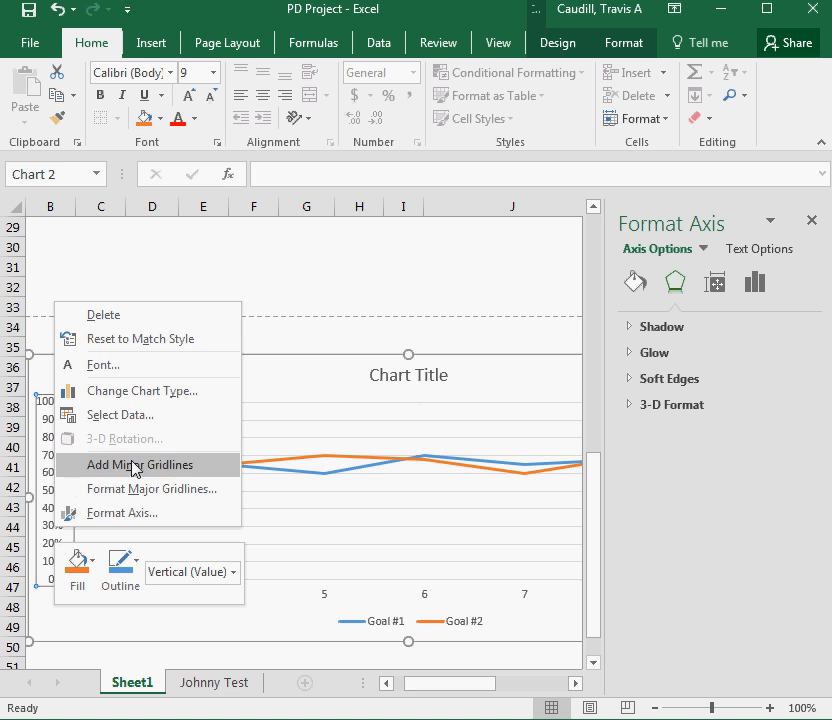
{"action": "left_click", "coordinate": [132, 514]}
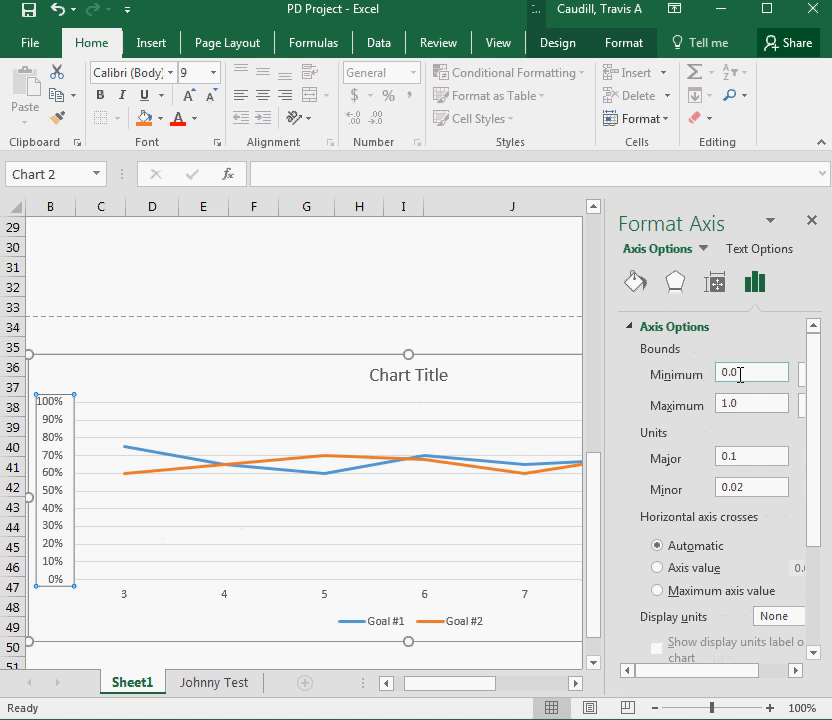
{"action": "left_click", "coordinate": [740, 374]}
{"action": "key", "text": "Return"}
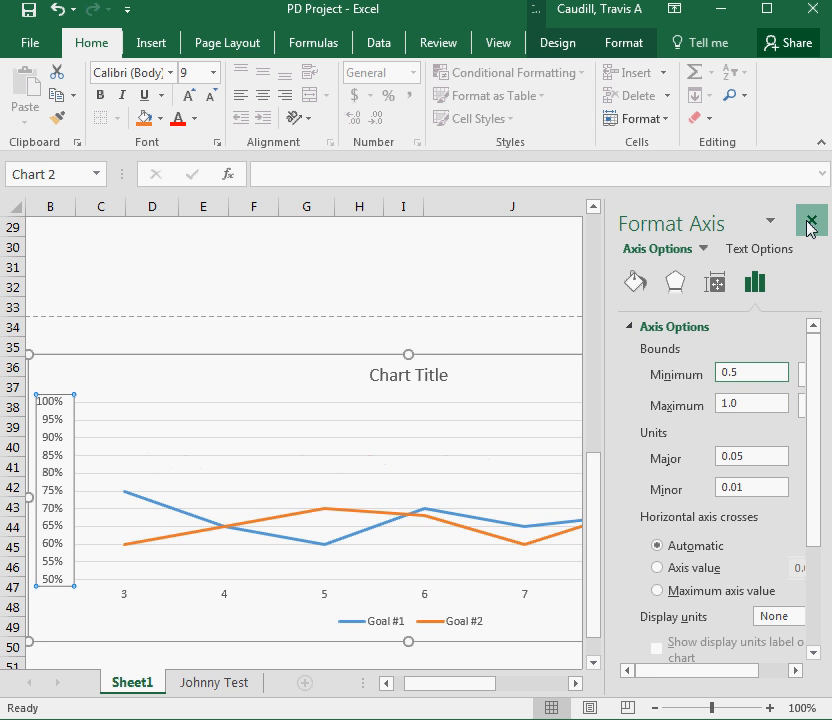
{"action": "left_click", "coordinate": [810, 221]}
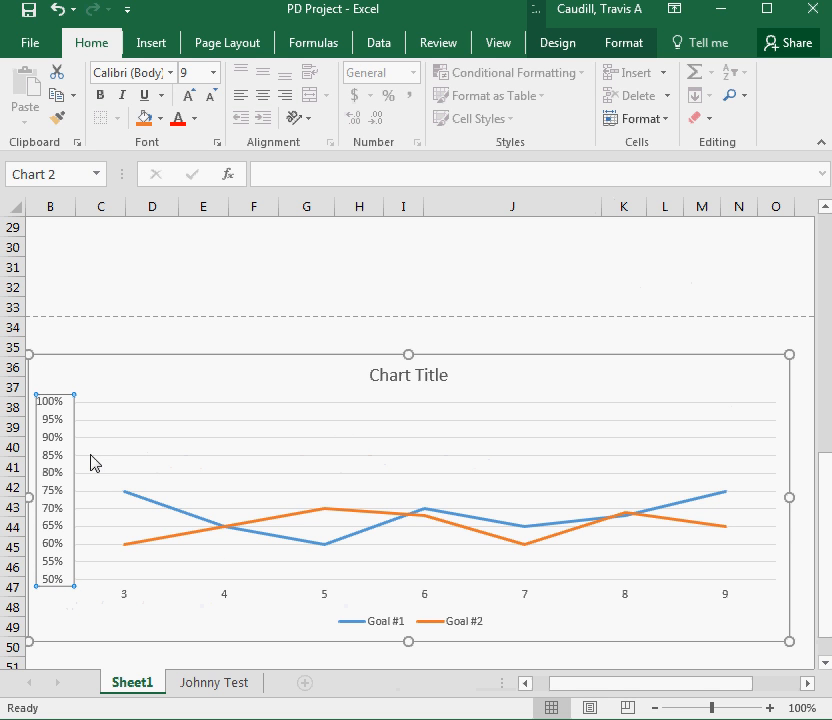
{"action": "left_click", "coordinate": [722, 294]}
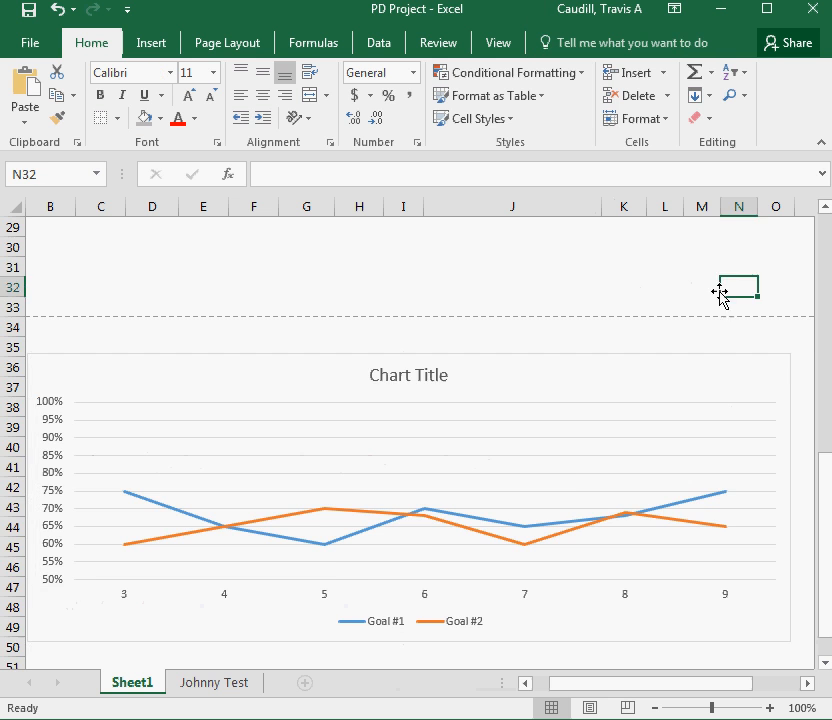
Review the goal data table against the chart on the sheet
{"action": "scroll", "coordinate": [577, 463], "scroll_direction": "up", "scroll_amount": 9}
{"action": "scroll", "coordinate": [578, 463], "scroll_direction": "up", "scroll_amount": 1}
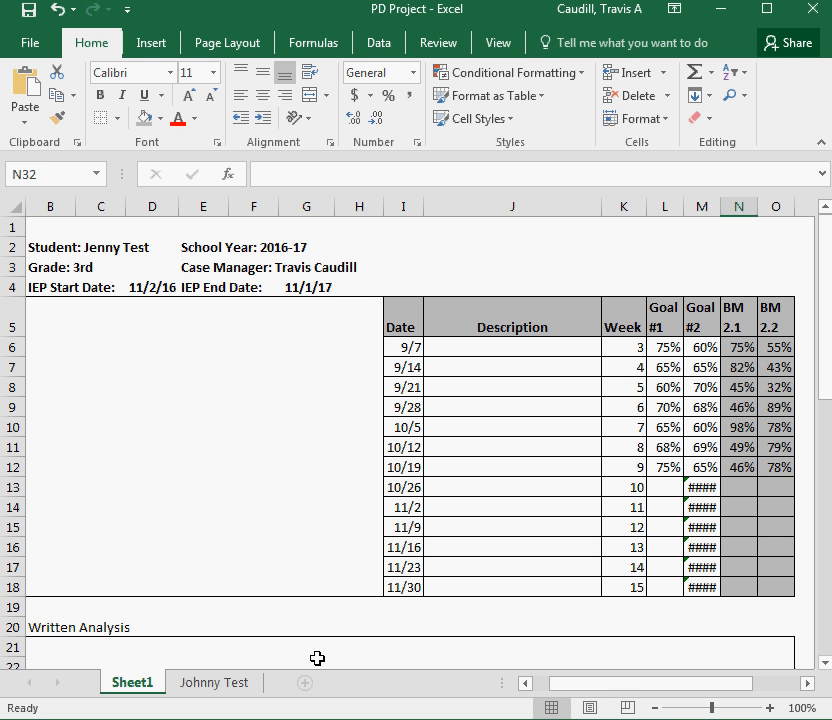
{"action": "scroll", "coordinate": [251, 548], "scroll_direction": "down", "scroll_amount": 8}
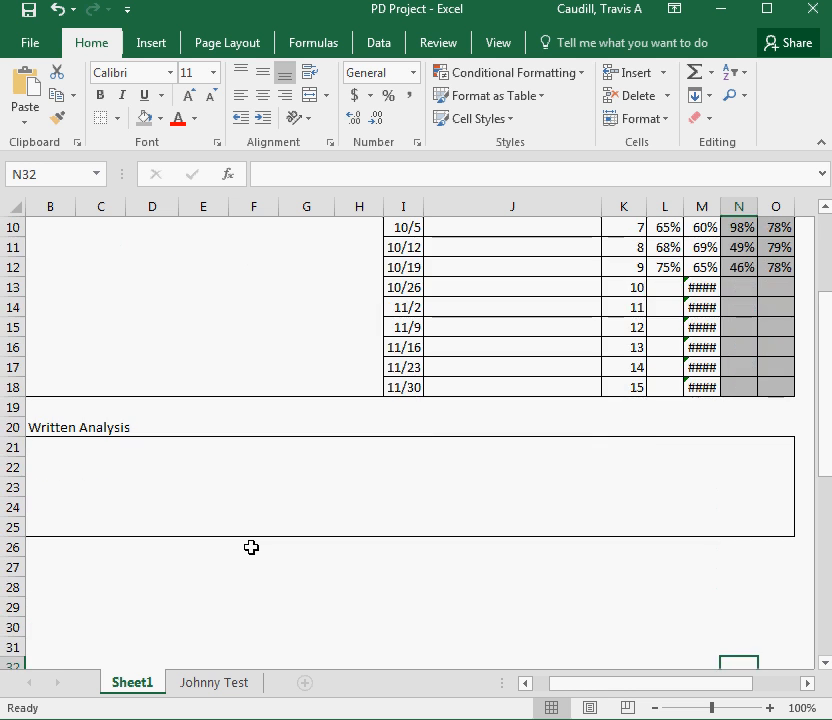
{"action": "scroll", "coordinate": [215, 524], "scroll_direction": "down", "scroll_amount": 1}
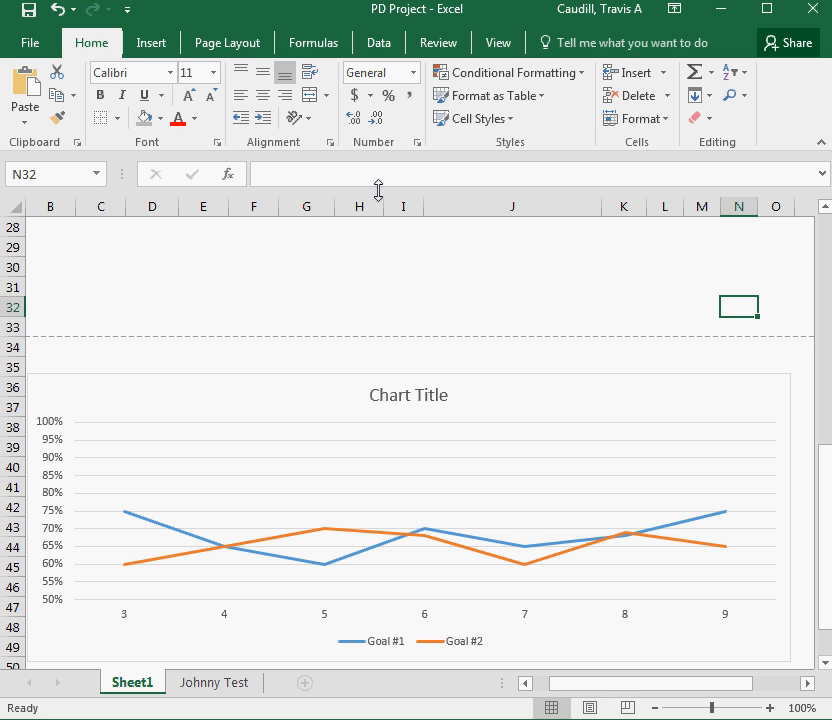
{"action": "scroll", "coordinate": [435, 369], "scroll_direction": "up", "scroll_amount": 9}
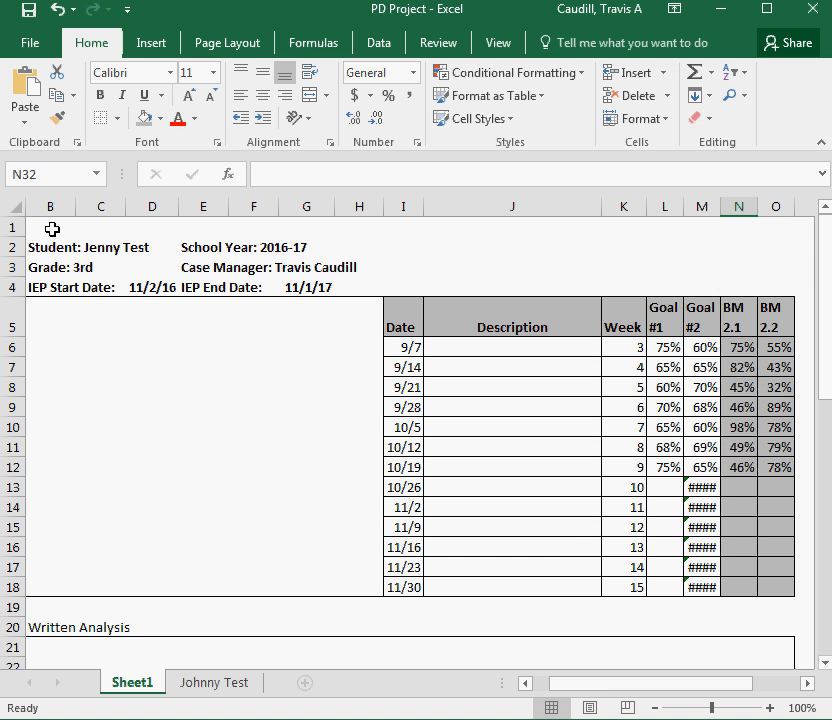
{"action": "left_click_drag", "start_coordinate": [583, 686], "coordinate": [567, 690]}
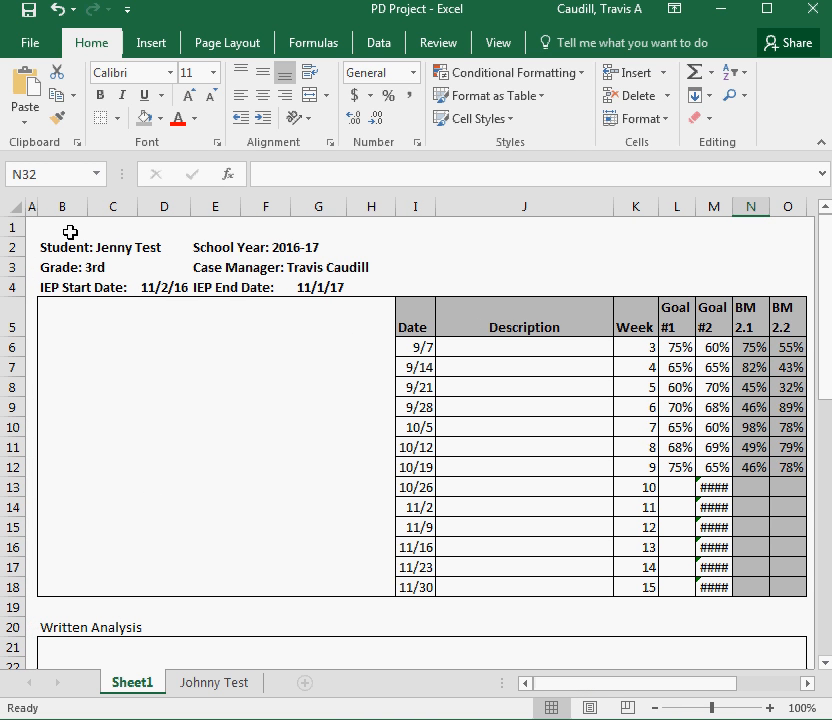